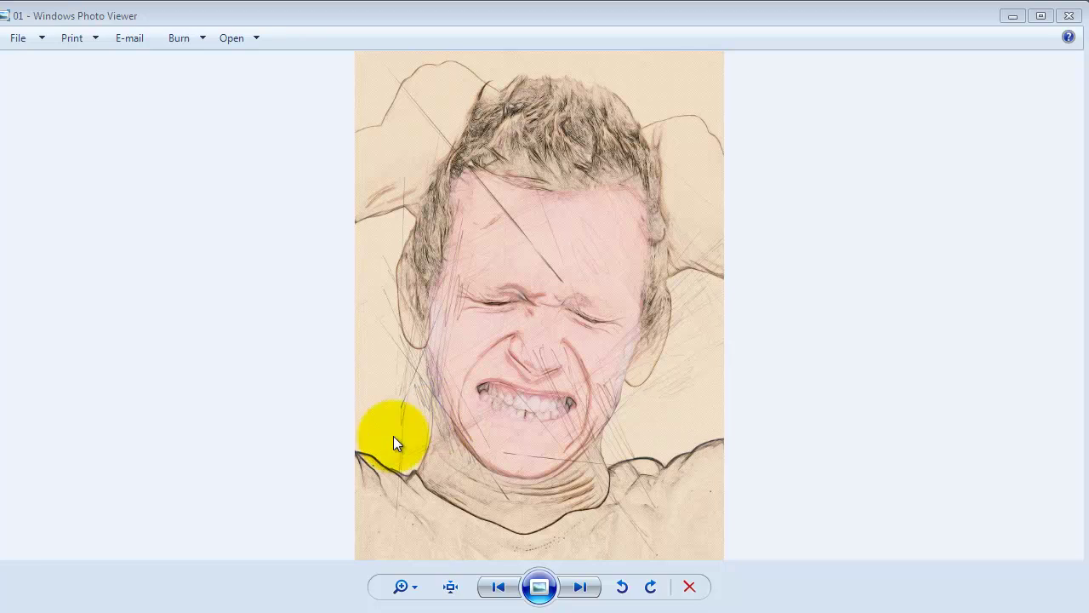
View portrait 01 at actual size, panning from the top of the head to the neck
{"action": "left_click", "coordinate": [450, 586]}
{"action": "left_click_drag", "start_coordinate": [559, 186], "coordinate": [555, 466]}
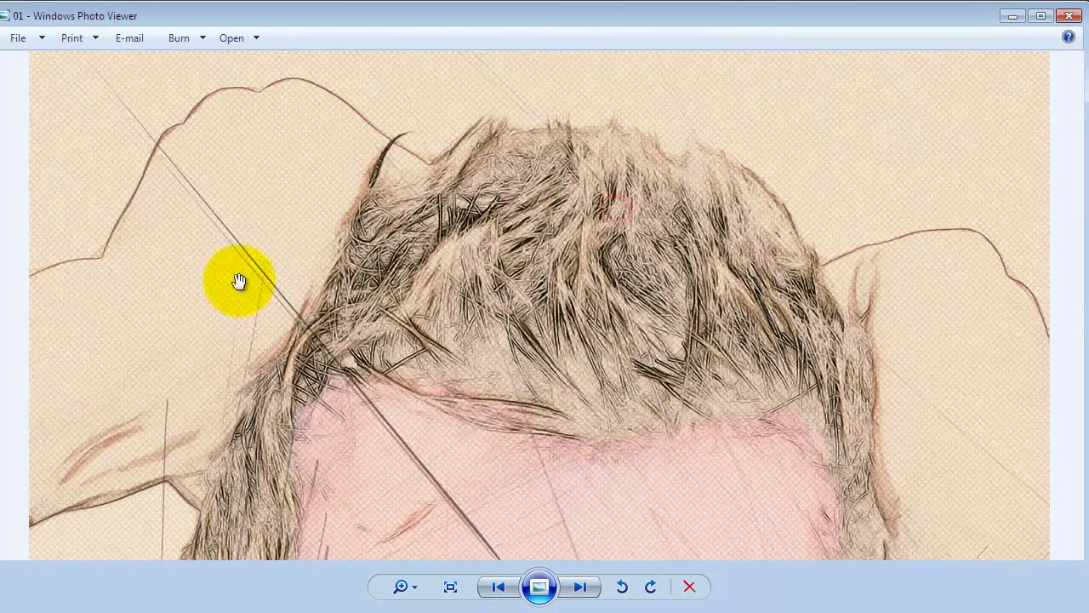
{"action": "left_click_drag", "start_coordinate": [555, 417], "coordinate": [369, 247]}
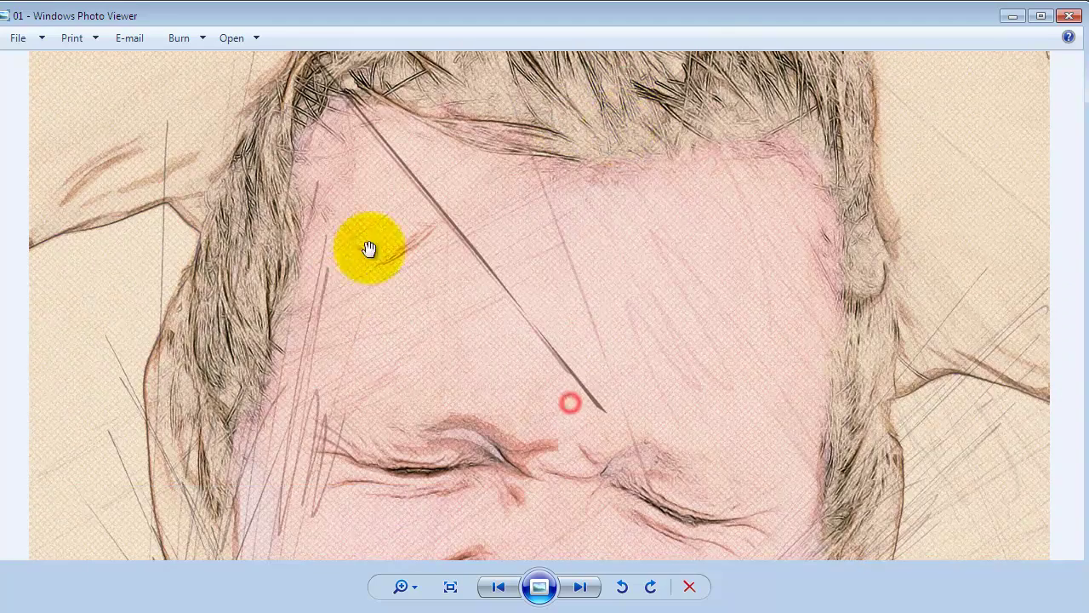
{"action": "mouse_move", "coordinate": [494, 394]}
{"action": "left_mouse_down"}
{"action": "mouse_move", "coordinate": [567, 261]}
{"action": "mouse_move", "coordinate": [523, 288]}
{"action": "left_mouse_up"}
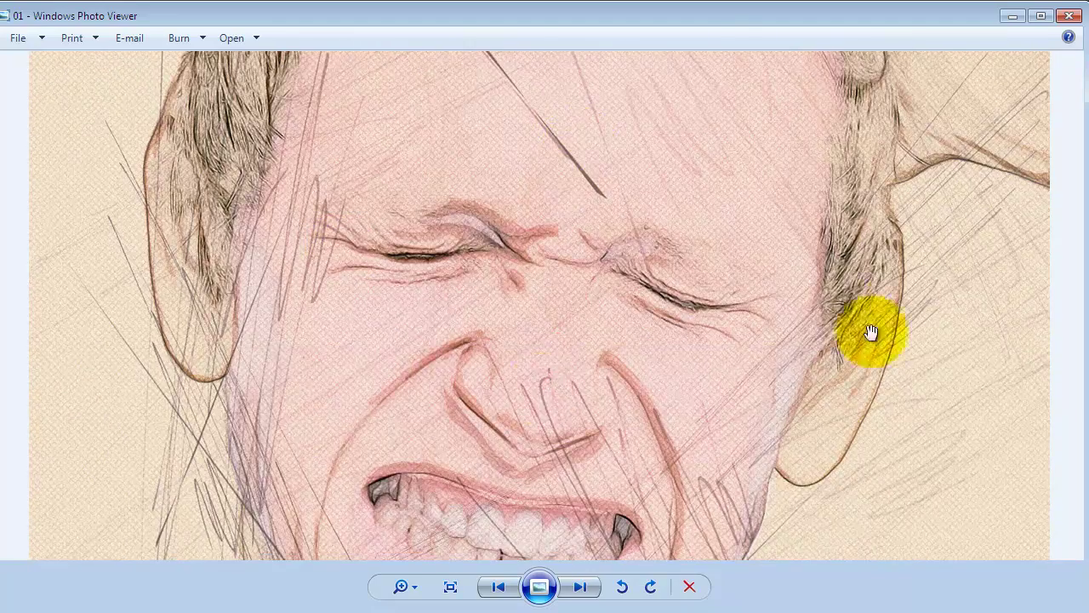
{"action": "left_click_drag", "start_coordinate": [431, 433], "coordinate": [418, 400]}
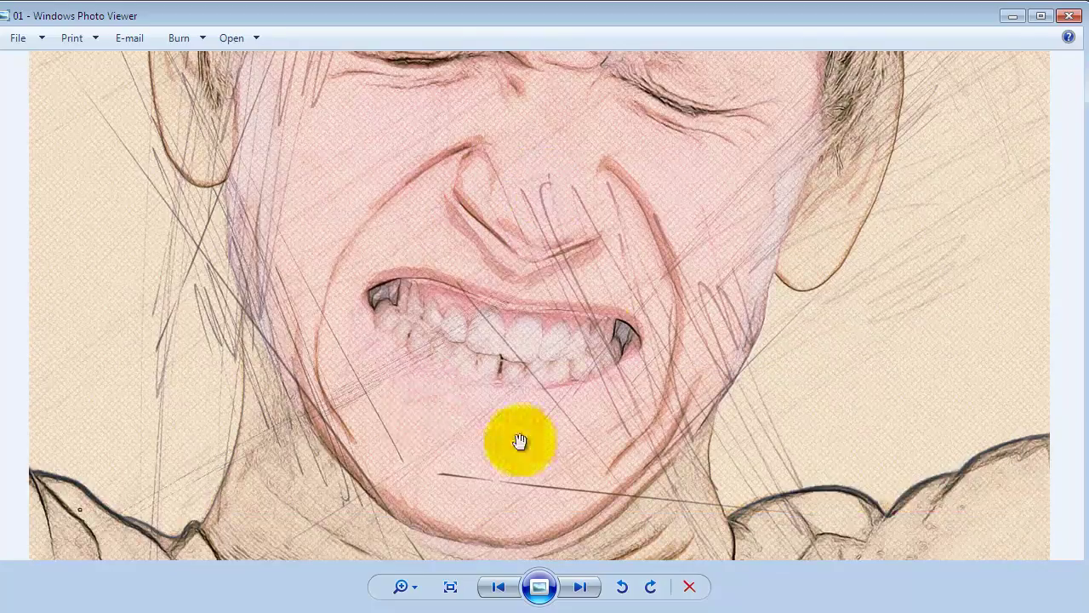
{"action": "left_click_drag", "start_coordinate": [521, 439], "coordinate": [521, 230]}
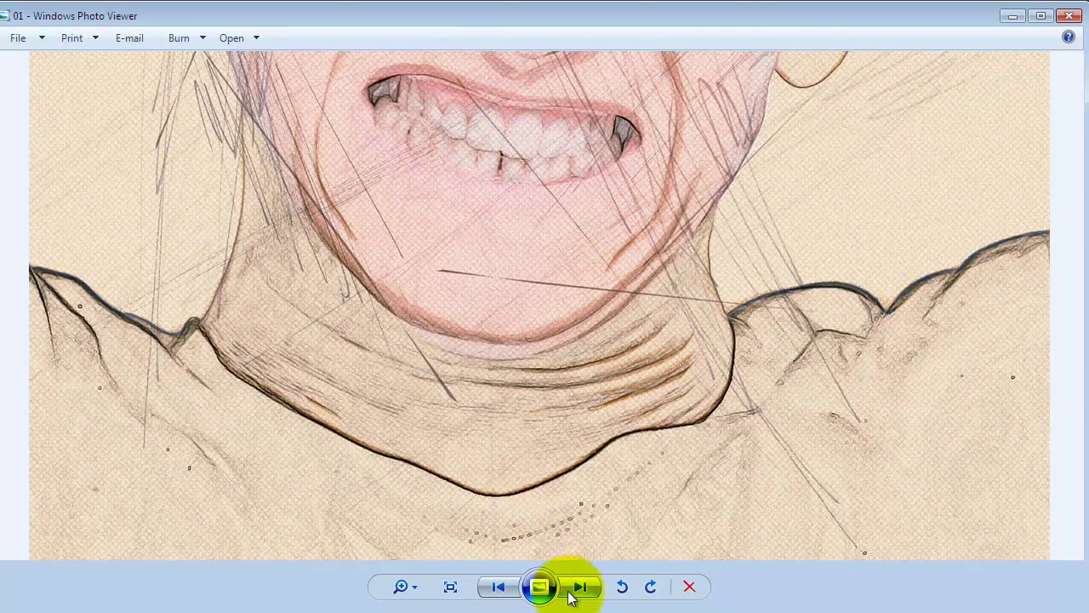
Inspect portrait 02 at actual size from hair to chest, then advance to image 03
{"action": "left_click", "coordinate": [577, 586]}
{"action": "left_click", "coordinate": [450, 586]}
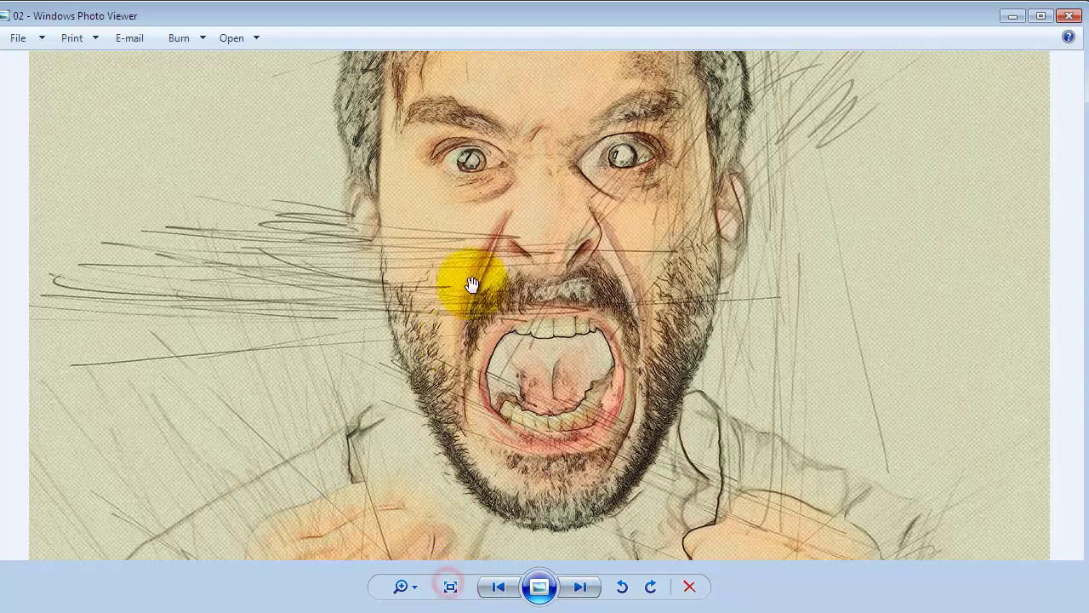
{"action": "left_click_drag", "start_coordinate": [476, 284], "coordinate": [510, 553]}
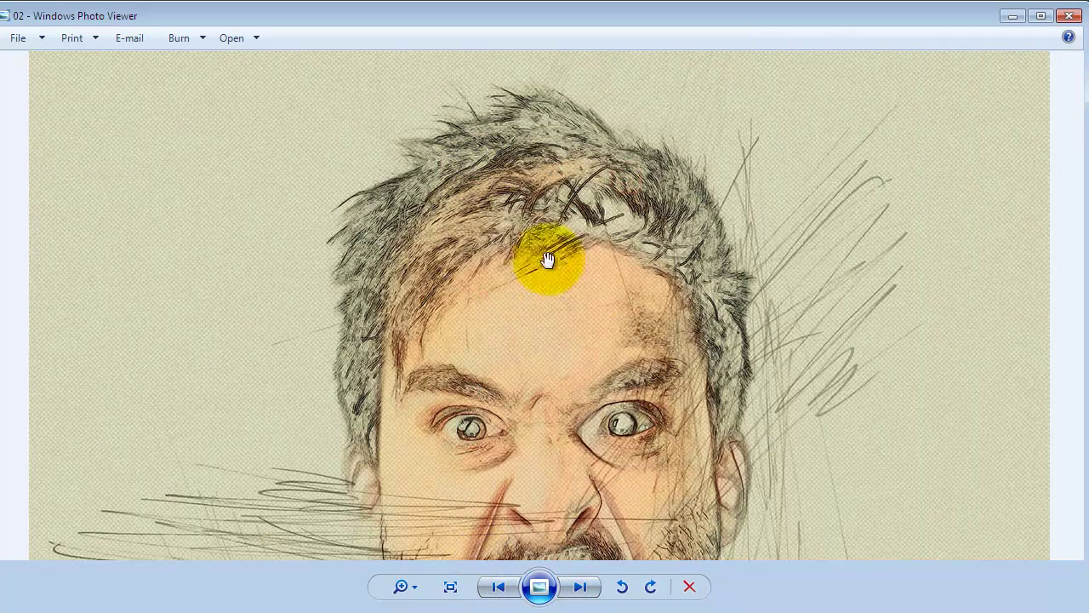
{"action": "left_click_drag", "start_coordinate": [567, 432], "coordinate": [564, 288]}
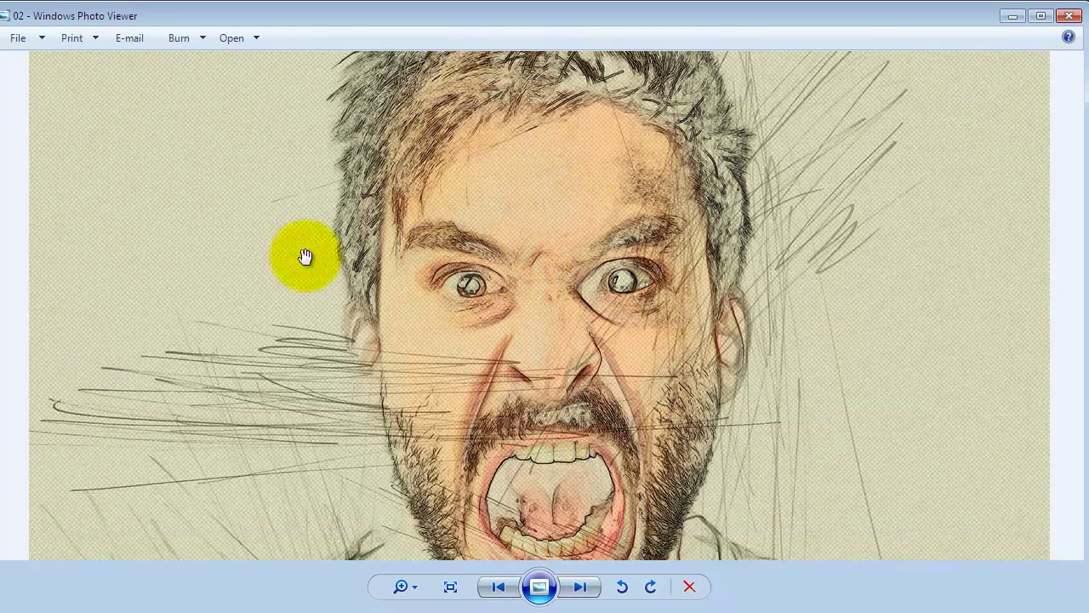
{"action": "left_click_drag", "start_coordinate": [619, 409], "coordinate": [652, 243]}
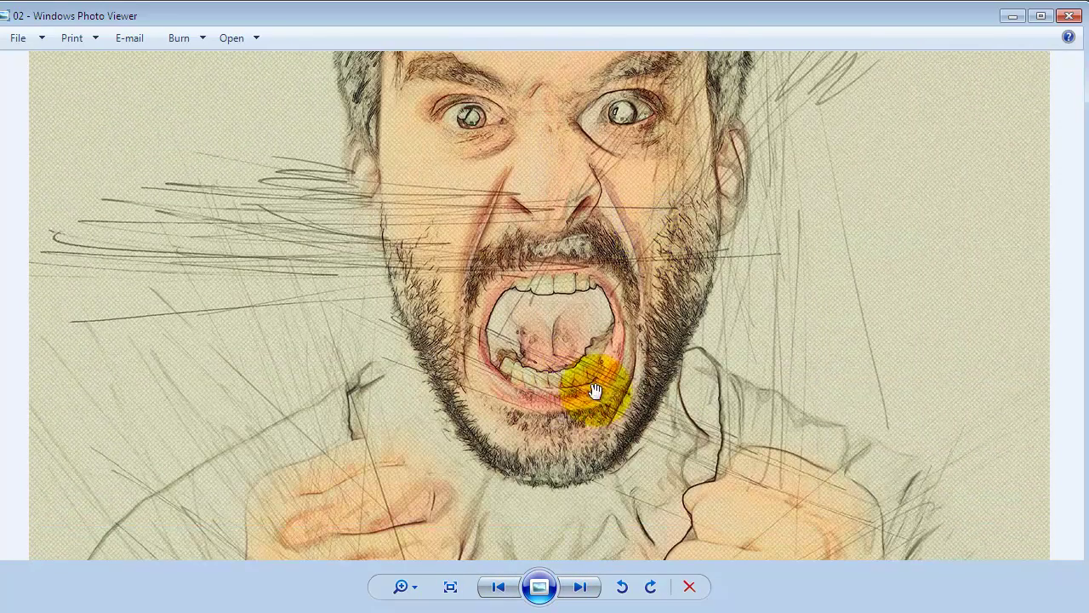
{"action": "left_click_drag", "start_coordinate": [583, 407], "coordinate": [601, 284]}
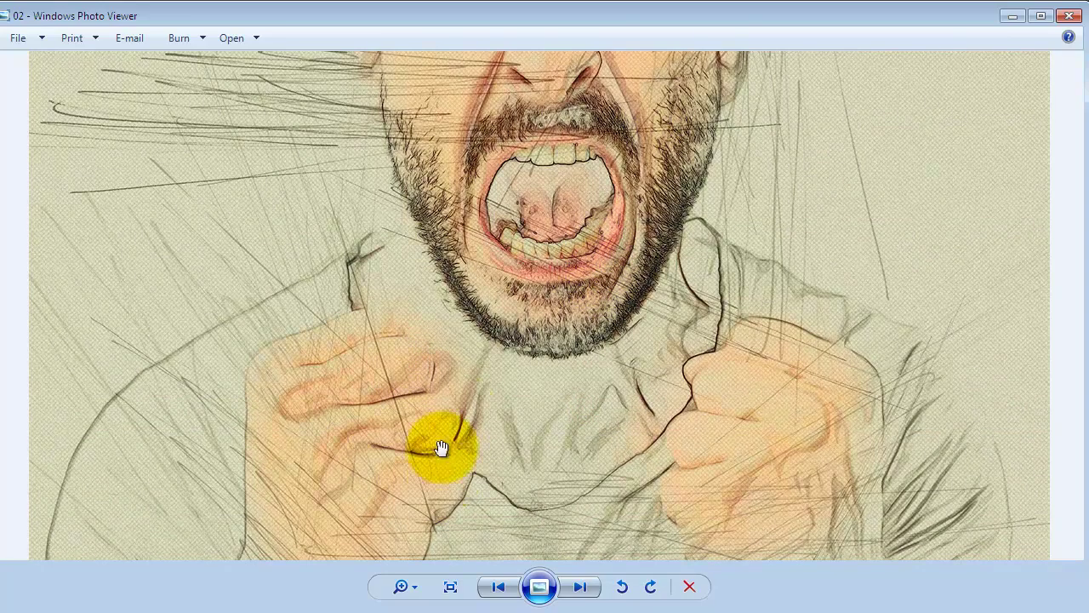
{"action": "left_click_drag", "start_coordinate": [437, 445], "coordinate": [451, 350]}
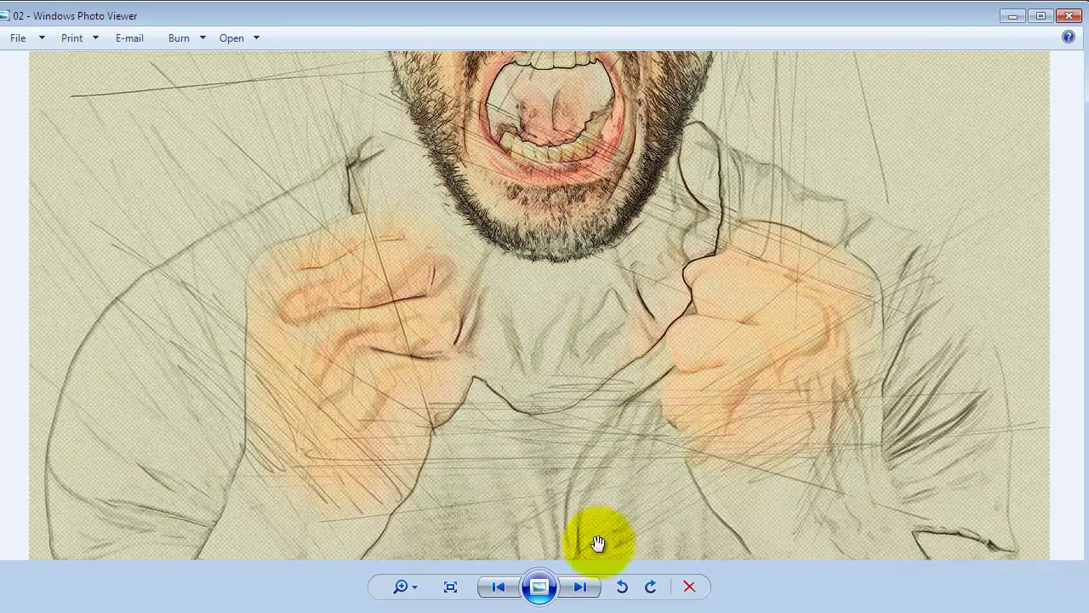
{"action": "left_click", "coordinate": [576, 589]}
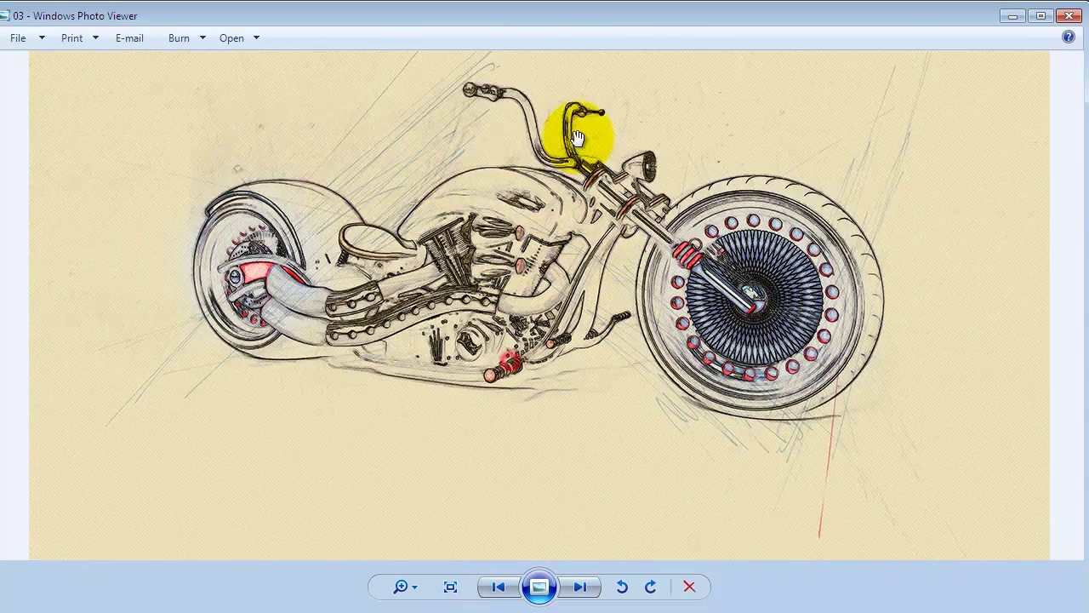
Inspect dancer sketch 04 at actual size, from her face down to the skirt
{"action": "left_click_drag", "start_coordinate": [576, 153], "coordinate": [605, 209]}
{"action": "left_click", "coordinate": [579, 586]}
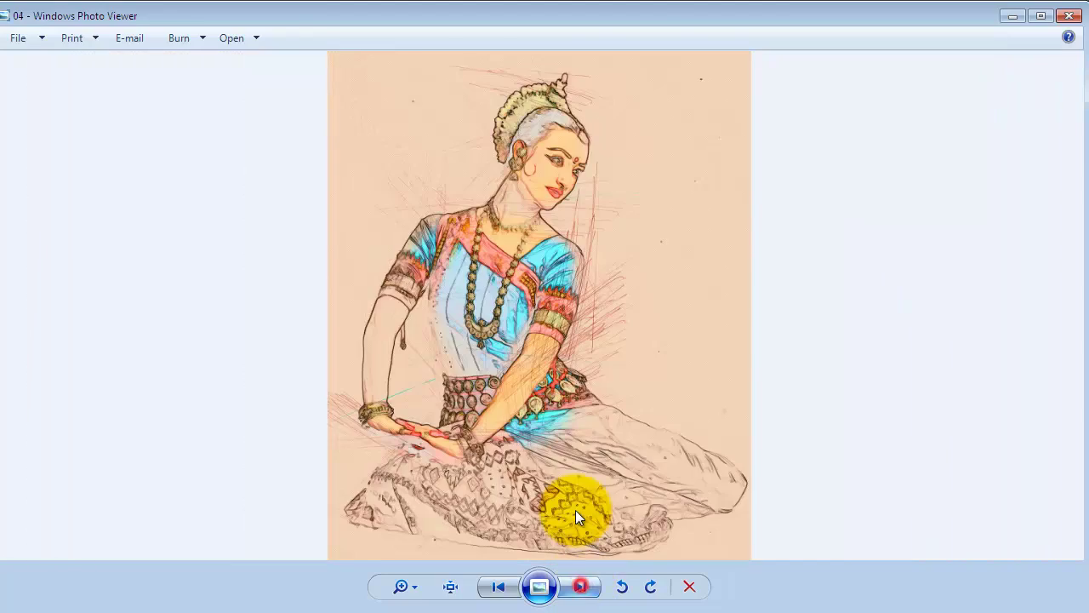
{"action": "left_click", "coordinate": [450, 586]}
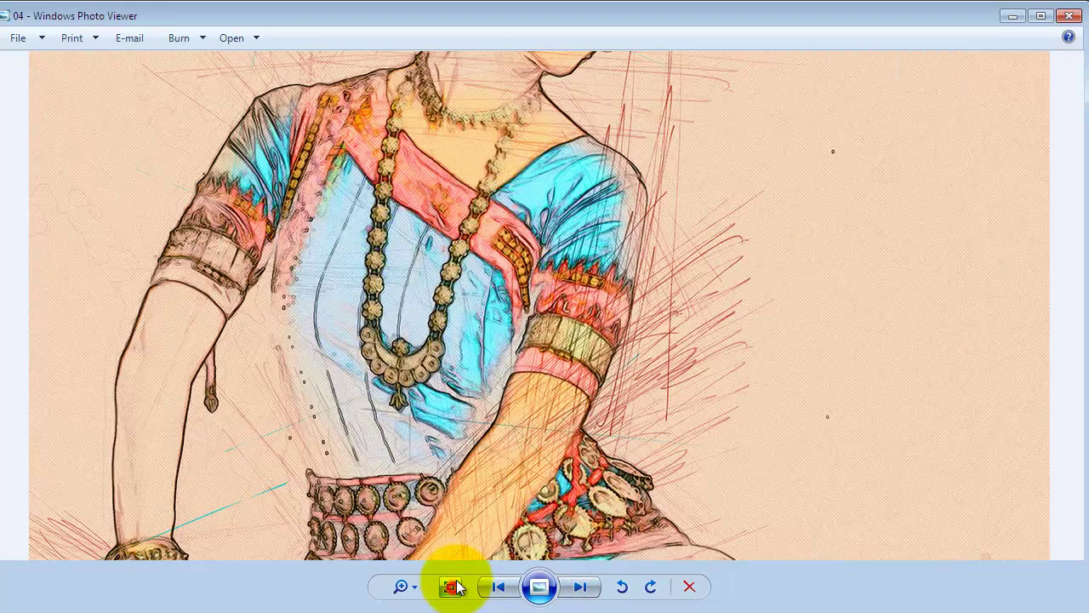
{"action": "left_click_drag", "start_coordinate": [487, 338], "coordinate": [600, 277]}
{"action": "left_click_drag", "start_coordinate": [633, 105], "coordinate": [633, 153]}
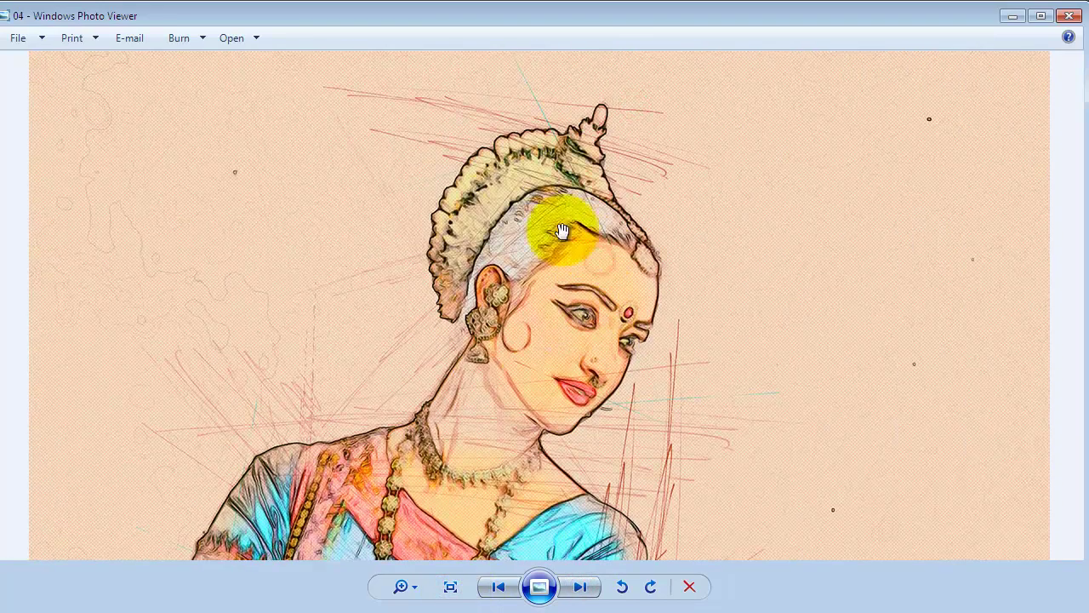
{"action": "left_click_drag", "start_coordinate": [596, 455], "coordinate": [511, 217]}
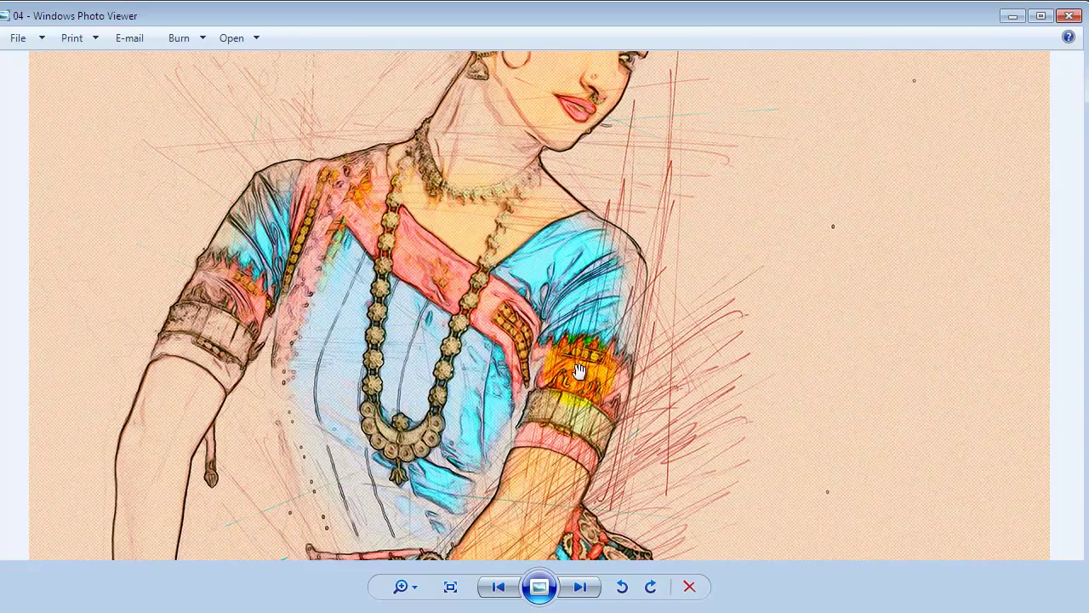
{"action": "left_click_drag", "start_coordinate": [509, 407], "coordinate": [283, 291]}
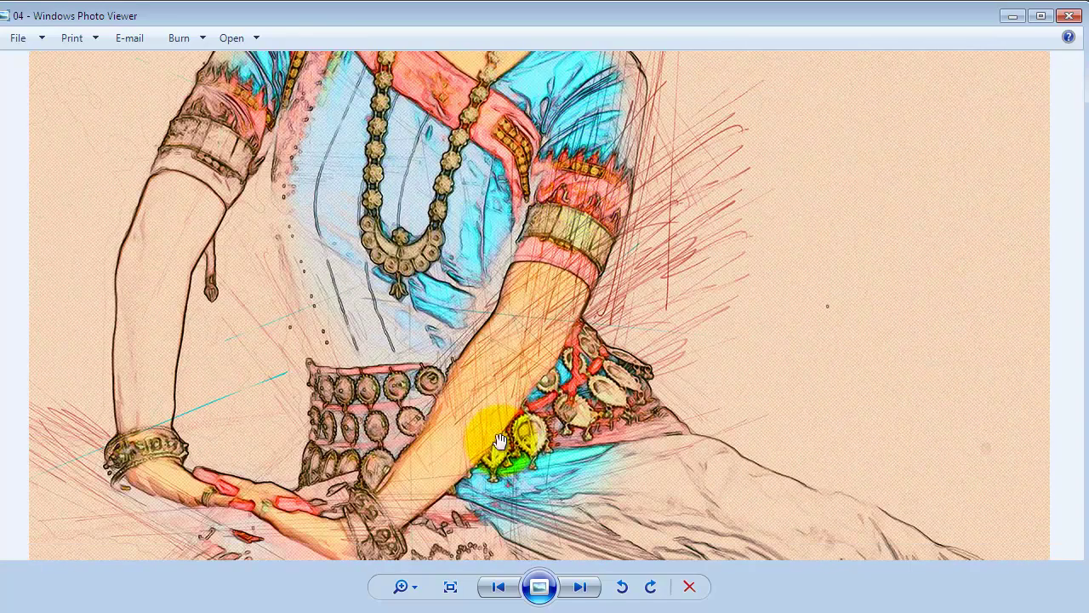
{"action": "left_click_drag", "start_coordinate": [308, 466], "coordinate": [584, 29]}
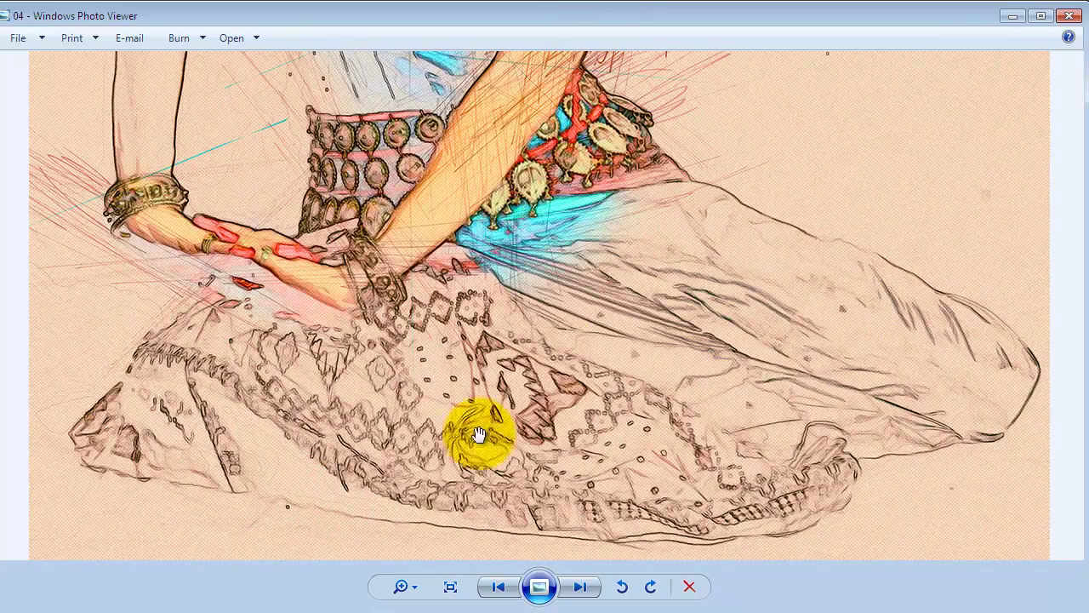
Inspect seated-girl sketch 05 at actual size, from the carvings down to her shoes
{"action": "left_click", "coordinate": [580, 586]}
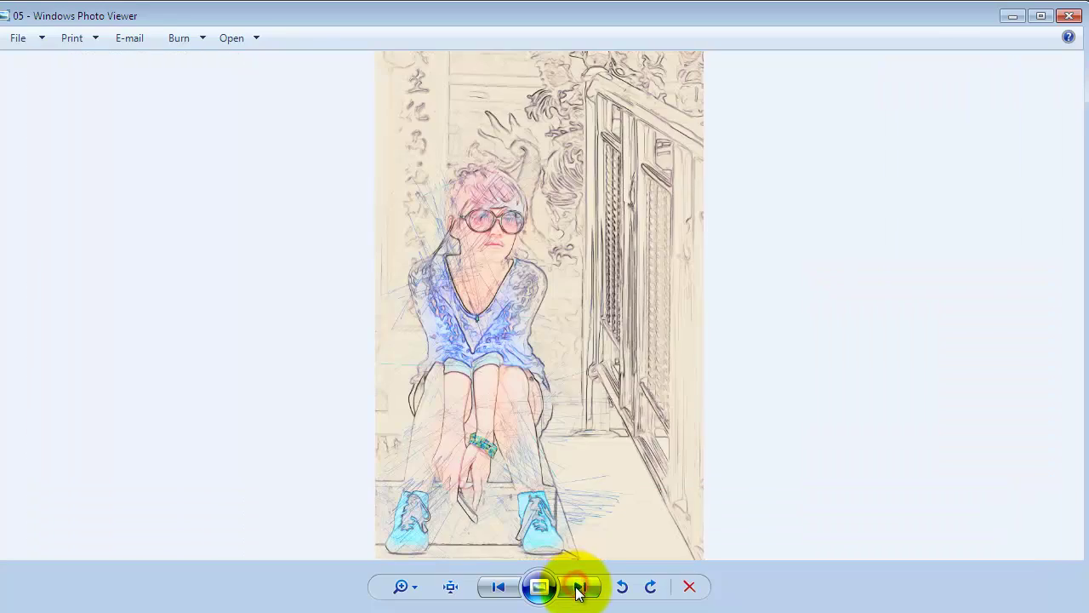
{"action": "left_click", "coordinate": [451, 586]}
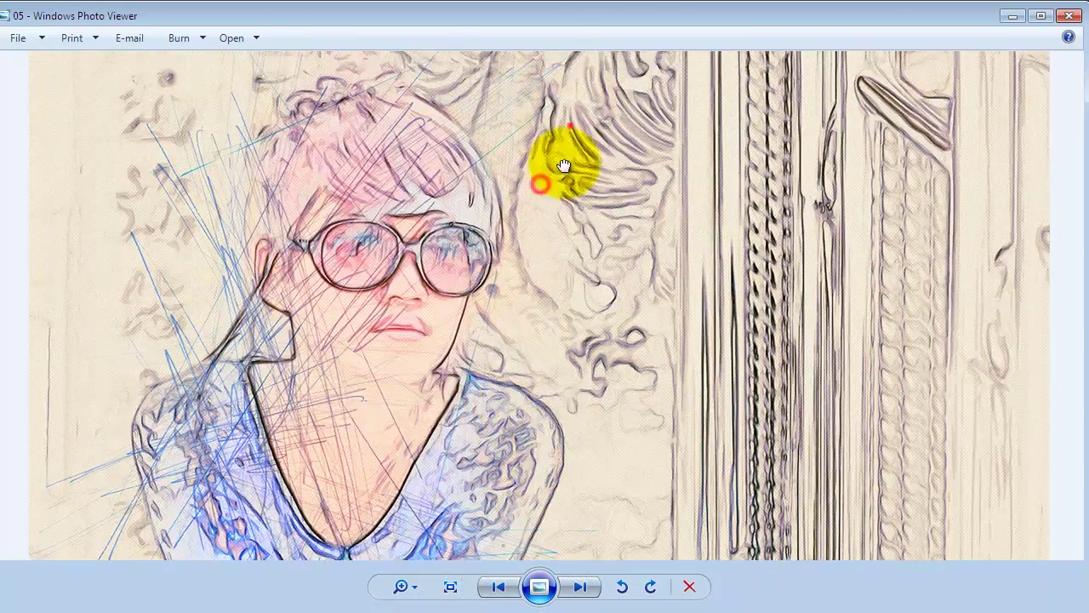
{"action": "left_click_drag", "start_coordinate": [539, 182], "coordinate": [473, 234]}
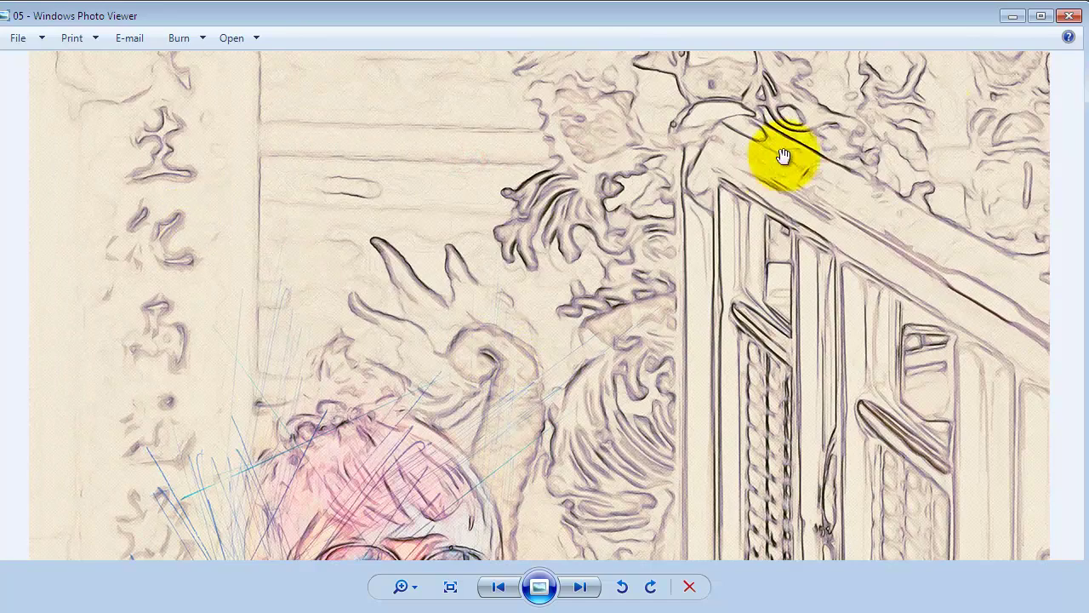
{"action": "left_click_drag", "start_coordinate": [583, 379], "coordinate": [451, 319]}
{"action": "mouse_move", "coordinate": [484, 228]}
{"action": "left_mouse_down"}
{"action": "mouse_move", "coordinate": [401, 231]}
{"action": "mouse_move", "coordinate": [347, 142]}
{"action": "left_mouse_up"}
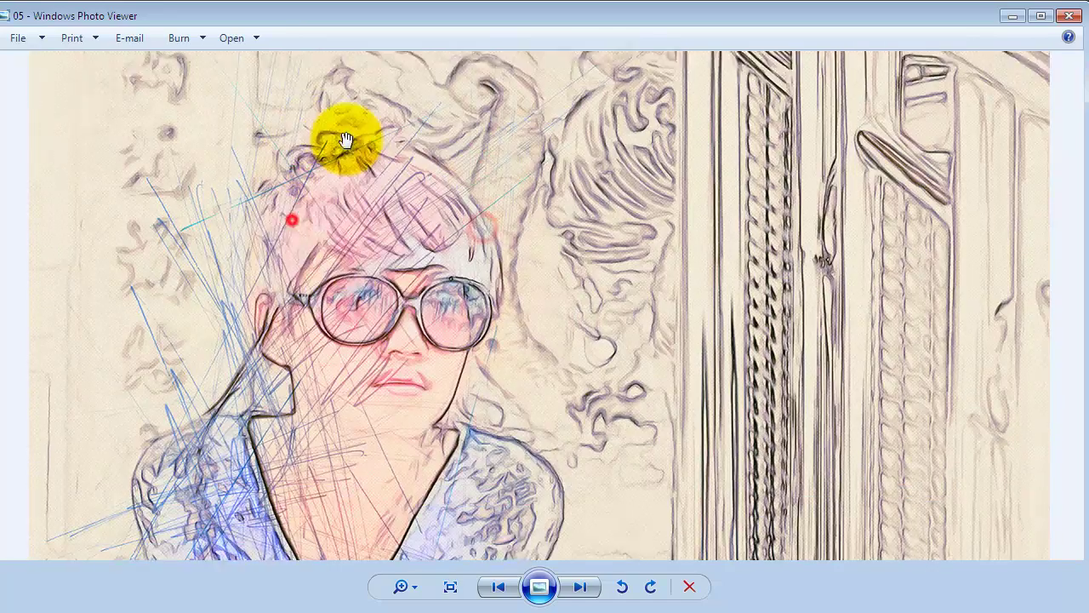
{"action": "left_click_drag", "start_coordinate": [434, 362], "coordinate": [348, 295]}
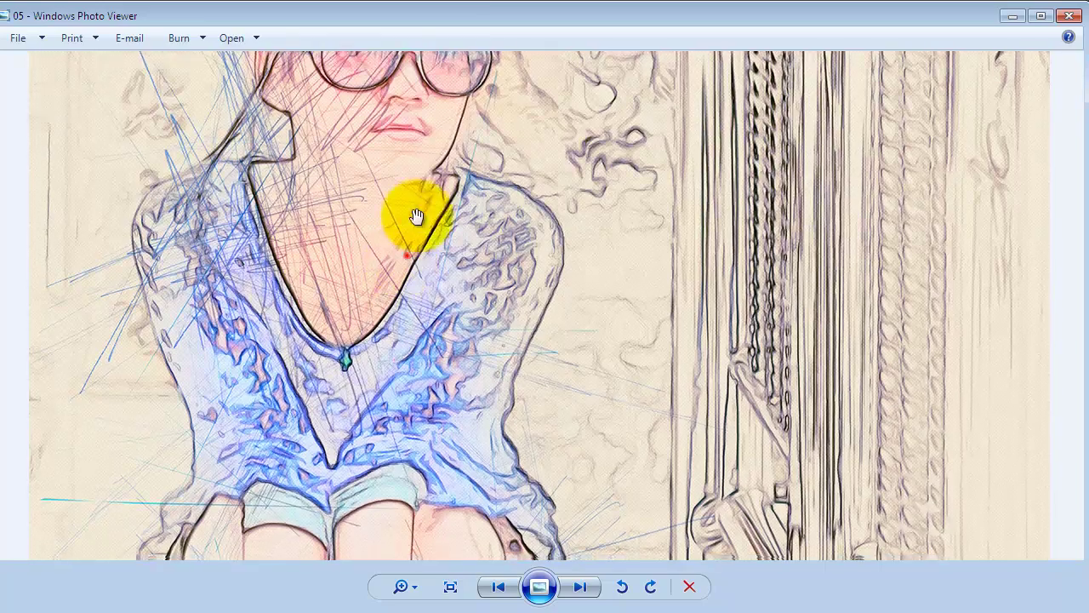
{"action": "left_click_drag", "start_coordinate": [417, 216], "coordinate": [455, 36]}
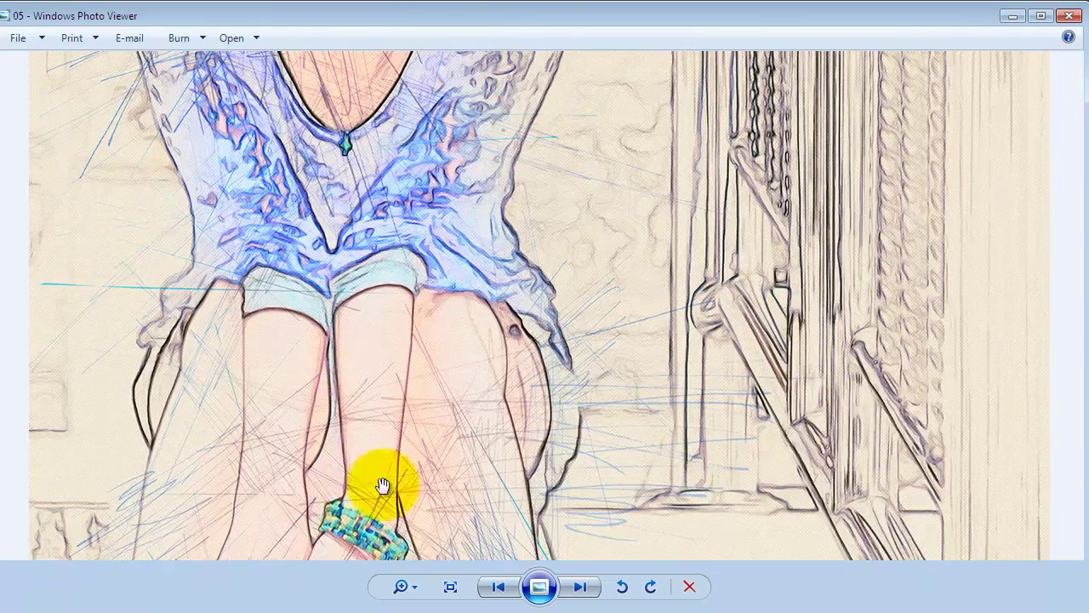
{"action": "left_click_drag", "start_coordinate": [382, 484], "coordinate": [403, 97]}
{"action": "left_click", "coordinate": [519, 480]}
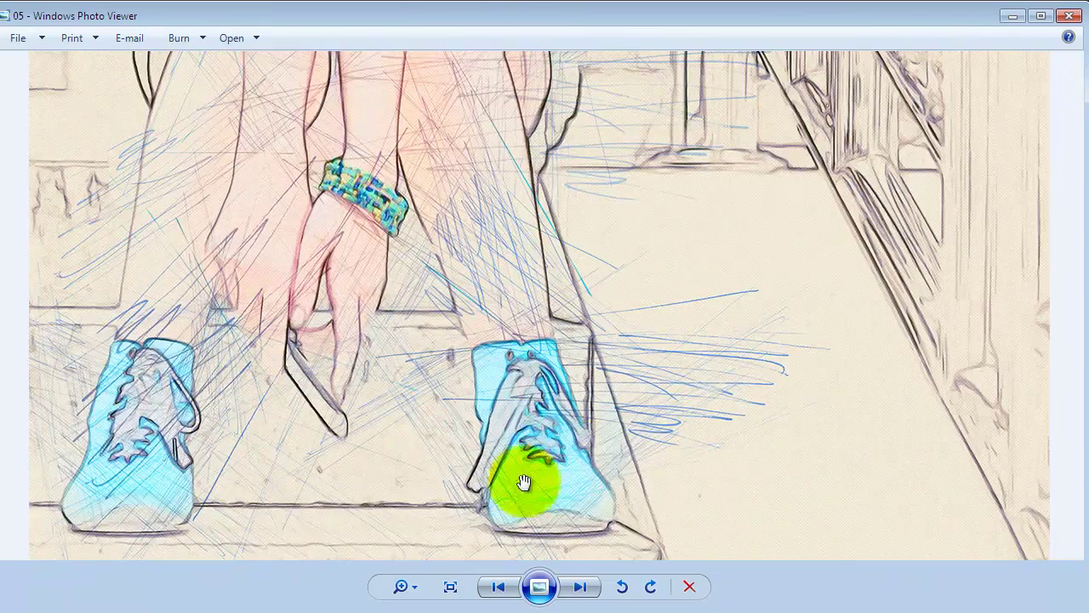
View race car sketch 06 at actual size
{"action": "left_click", "coordinate": [579, 586]}
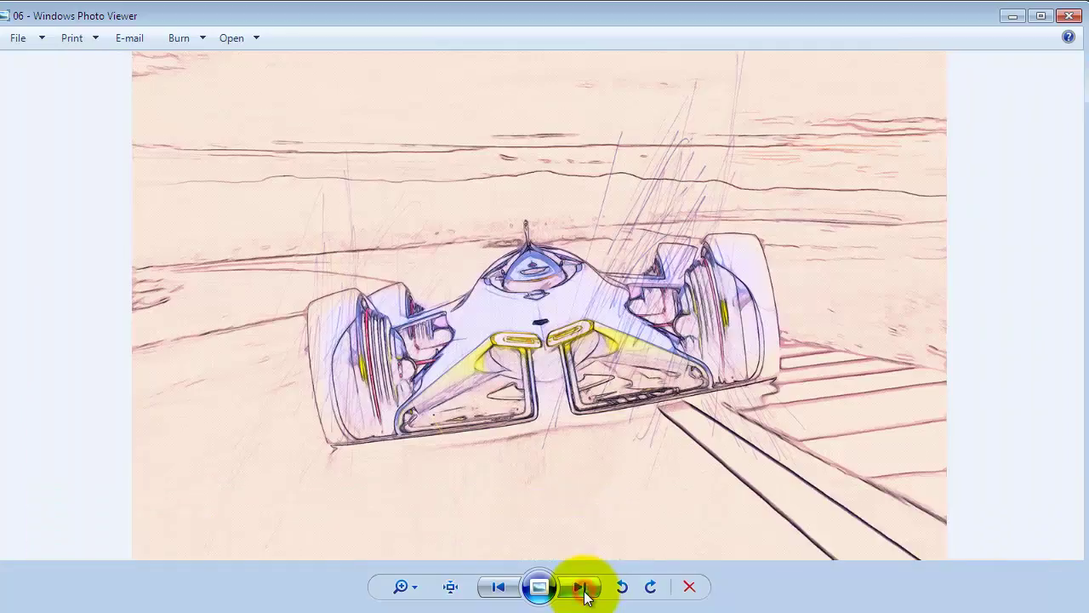
{"action": "left_click", "coordinate": [450, 586]}
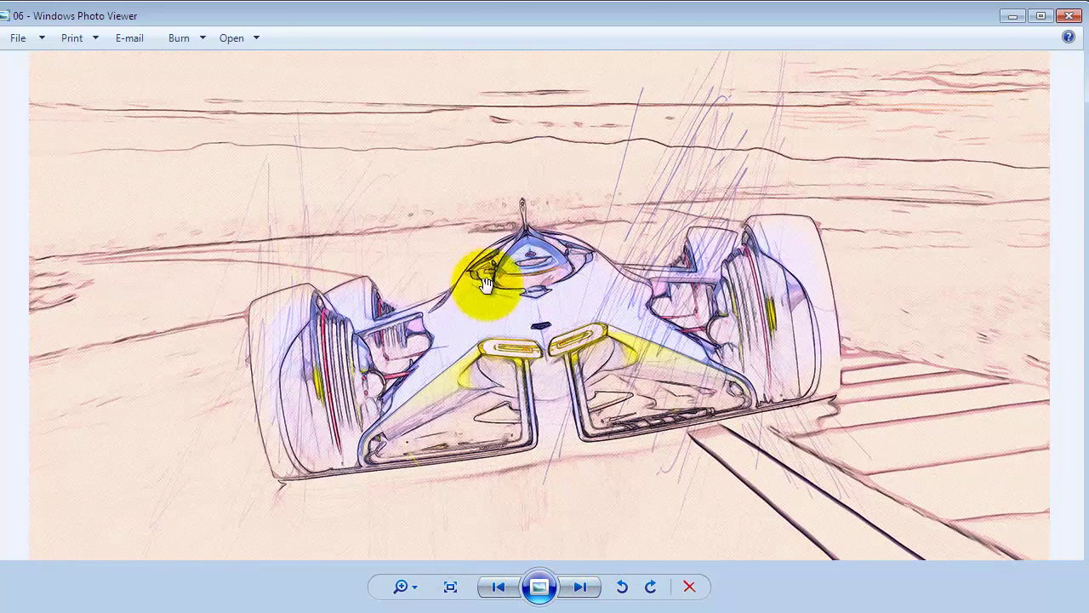
{"action": "mouse_move", "coordinate": [591, 416]}
{"action": "left_mouse_down"}
{"action": "mouse_move", "coordinate": [620, 195]}
{"action": "mouse_move", "coordinate": [583, 396]}
{"action": "left_mouse_up"}
View wedding sketch 07 at actual size, panning over its top and bottom
{"action": "left_click", "coordinate": [580, 587]}
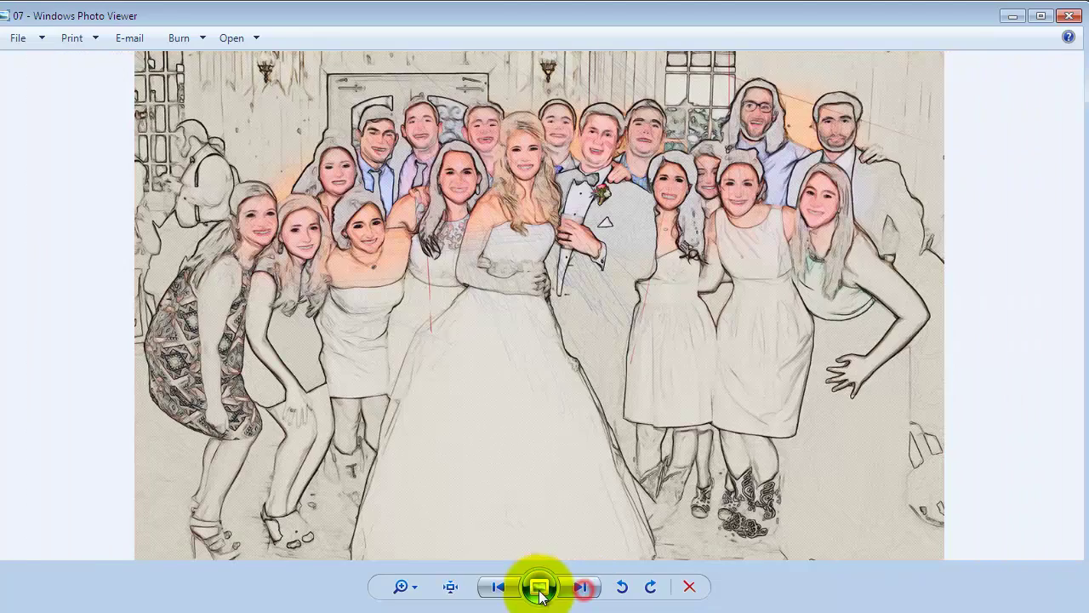
{"action": "left_click", "coordinate": [450, 586]}
{"action": "left_click_drag", "start_coordinate": [366, 267], "coordinate": [366, 329]}
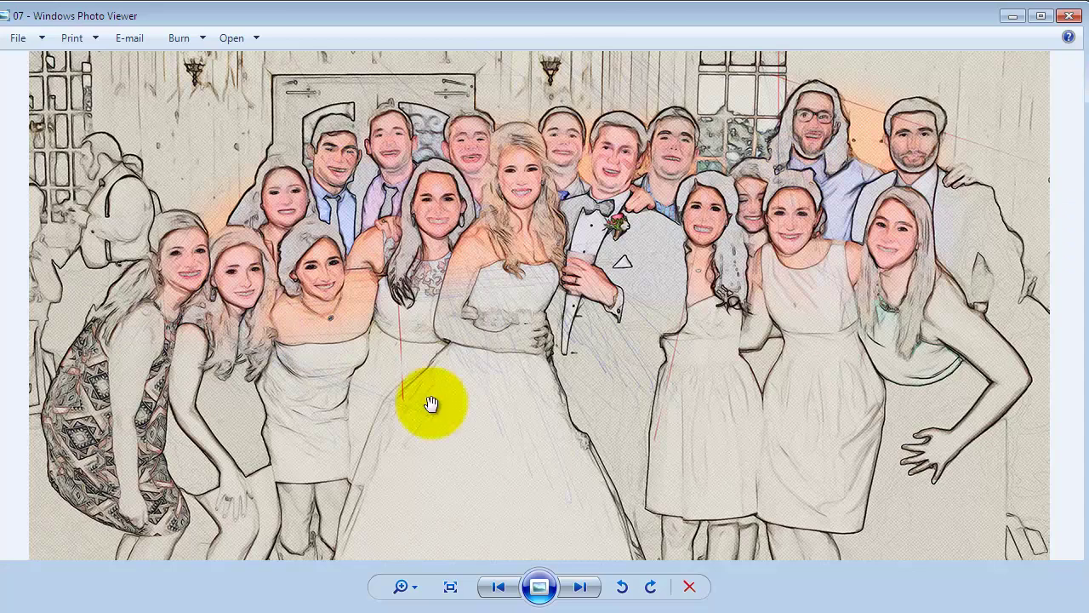
{"action": "left_click_drag", "start_coordinate": [688, 419], "coordinate": [694, 107]}
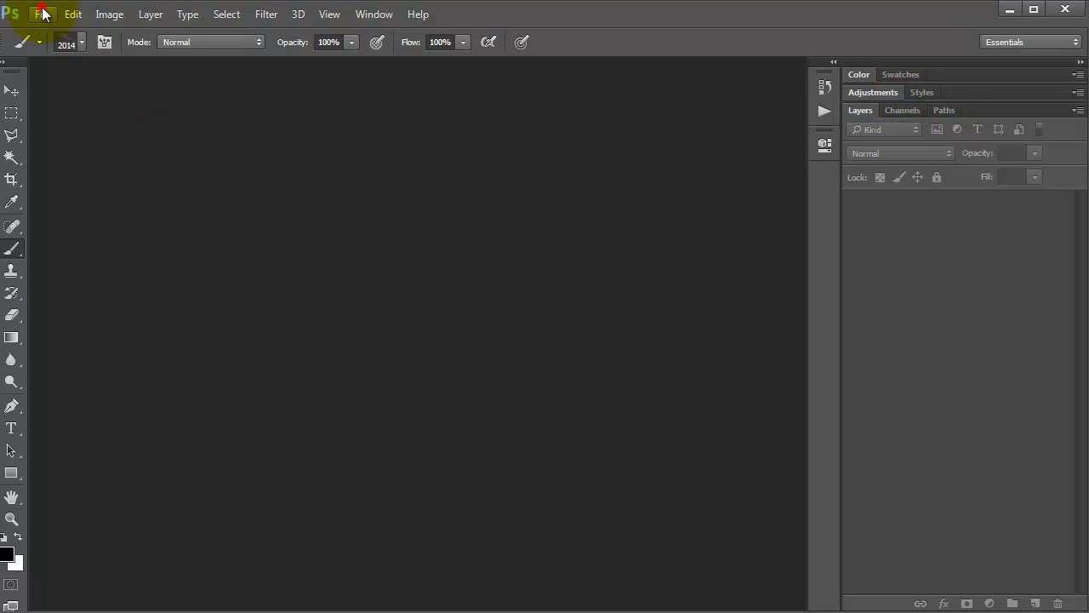
Open the portrait 03.jpg through File > Open
{"action": "left_click", "coordinate": [42, 13]}
{"action": "left_click", "coordinate": [76, 49]}
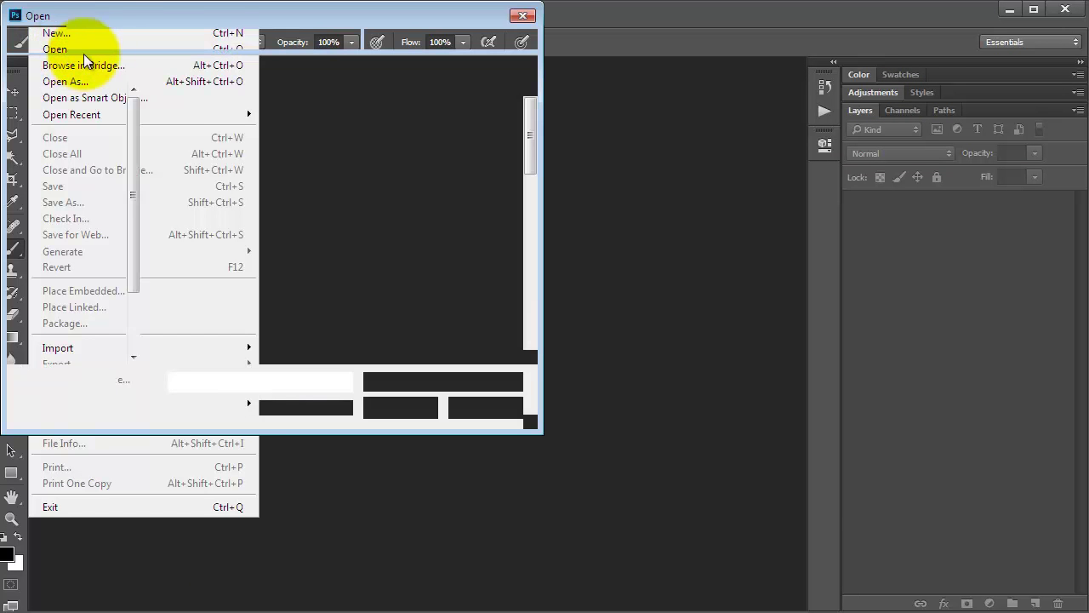
{"action": "double_click", "coordinate": [182, 133]}
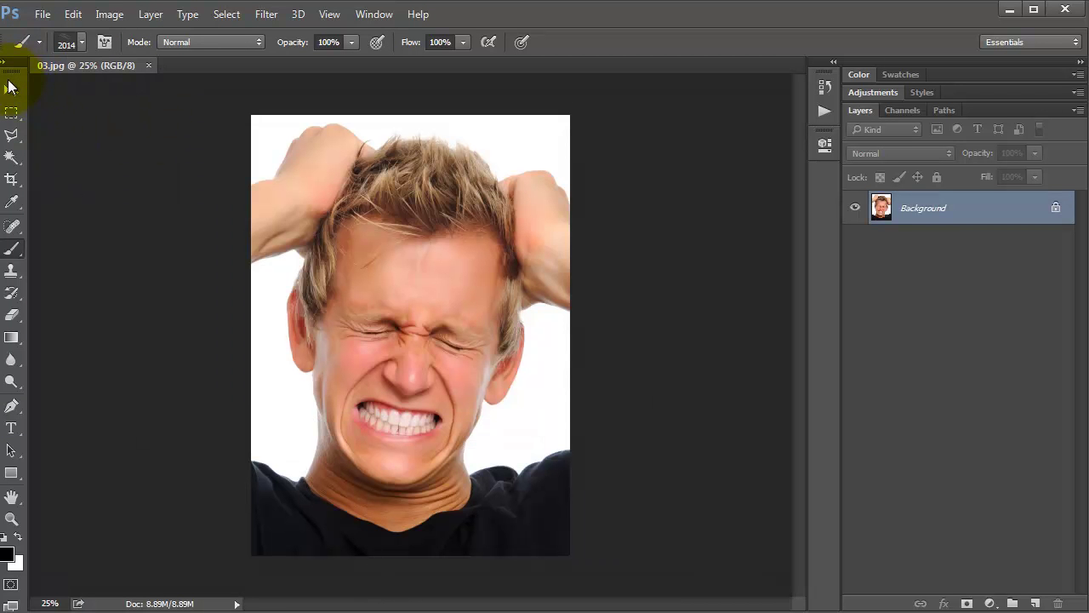
{"action": "left_click", "coordinate": [11, 87]}
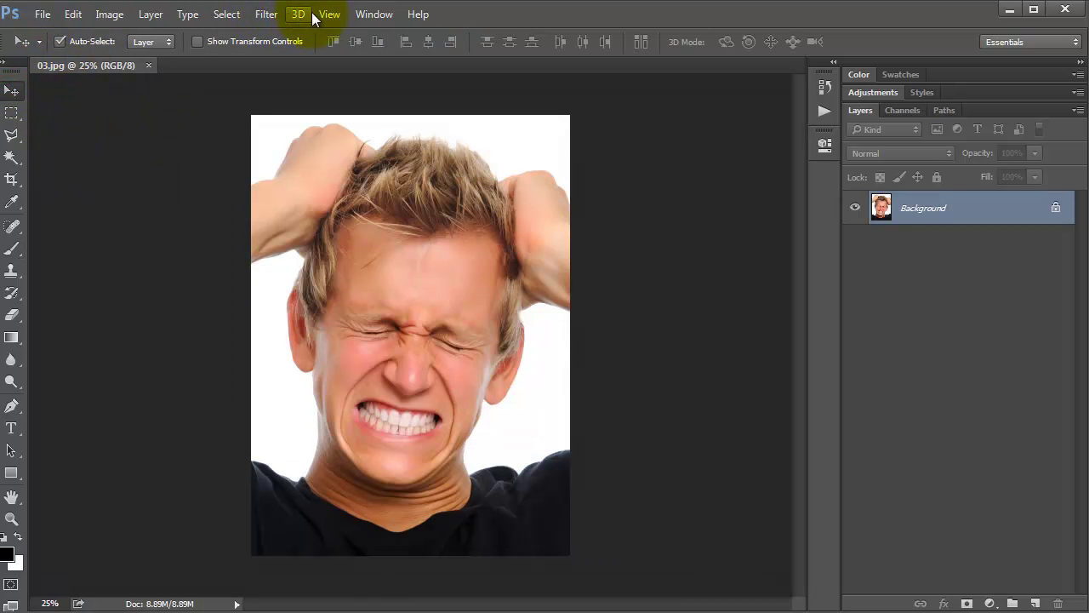
Fit the portrait on screen and confirm Image > Mode is RGB Color
{"action": "left_click", "coordinate": [327, 14]}
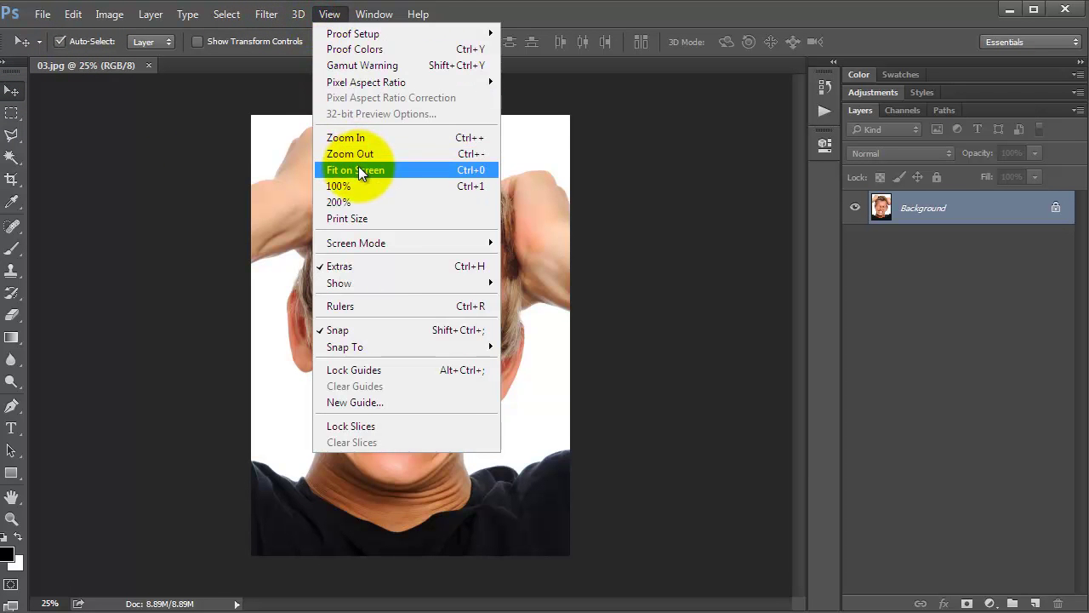
{"action": "left_click", "coordinate": [358, 170]}
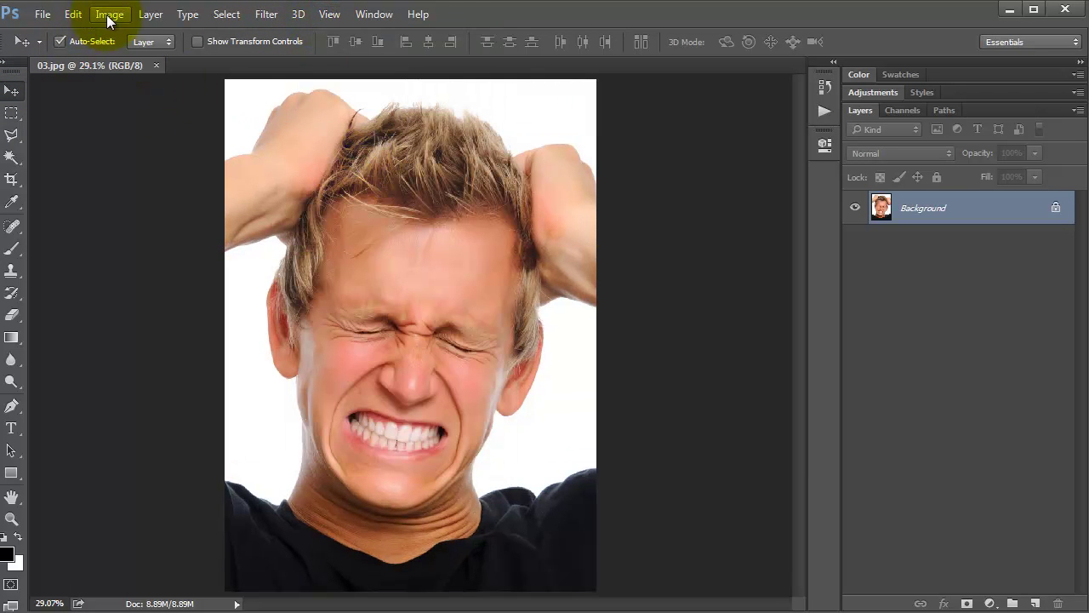
{"action": "left_click", "coordinate": [109, 15]}
{"action": "left_click", "coordinate": [148, 30]}
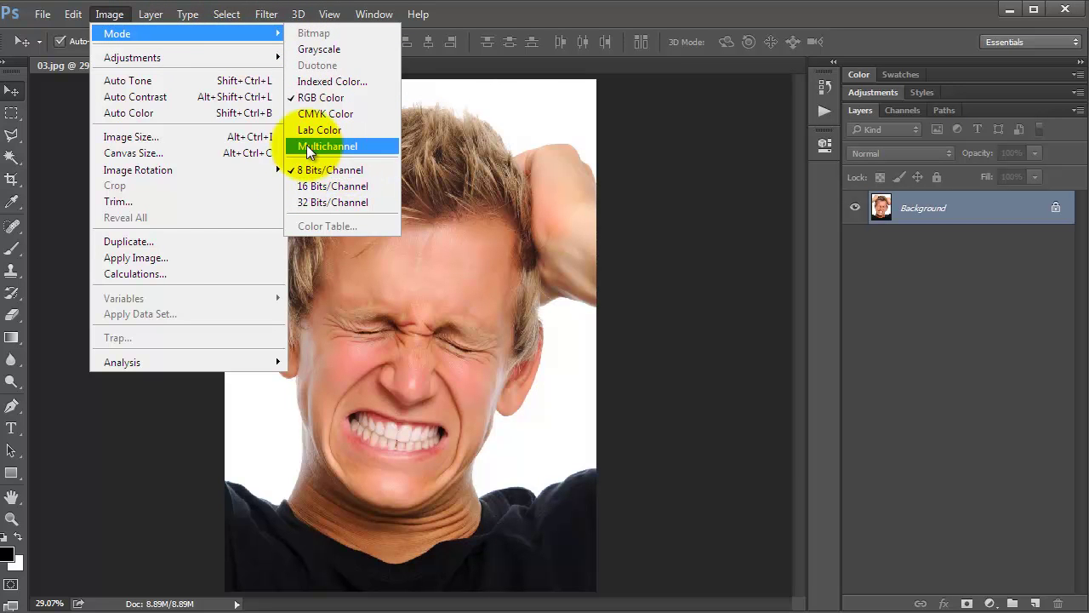
{"action": "left_click", "coordinate": [118, 17]}
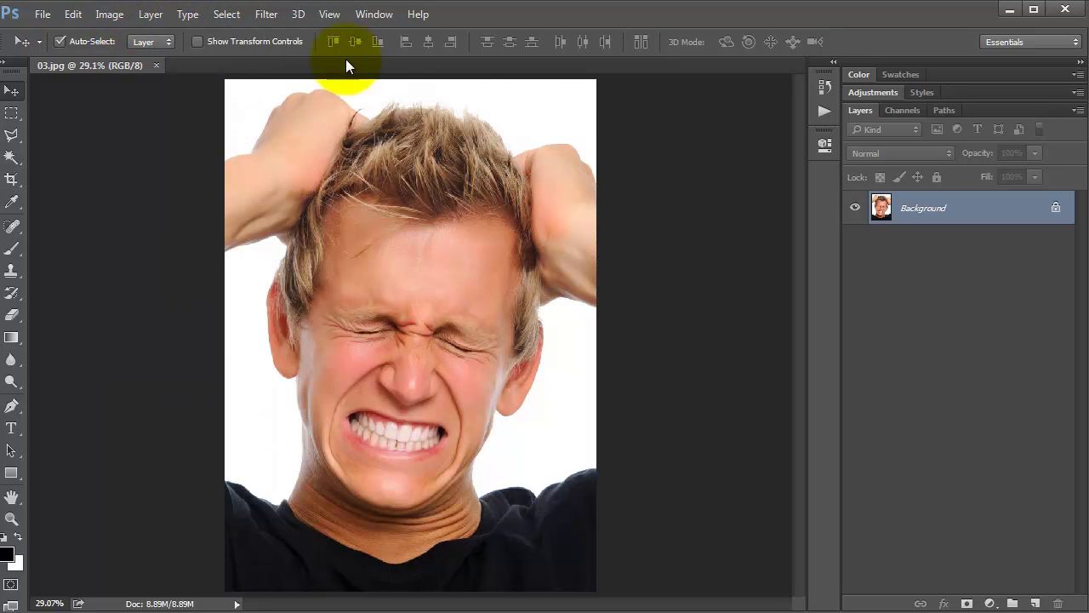
{"action": "left_click", "coordinate": [1078, 109]}
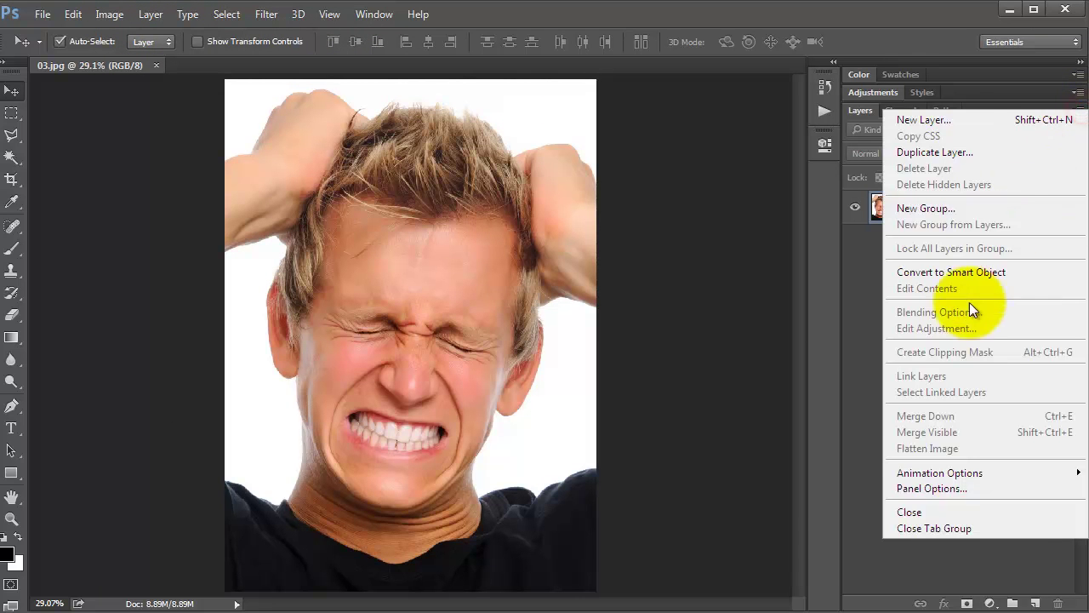
Turn off Use Default Masks on Fill Layers in Layers Panel Options
{"action": "left_click", "coordinate": [922, 487]}
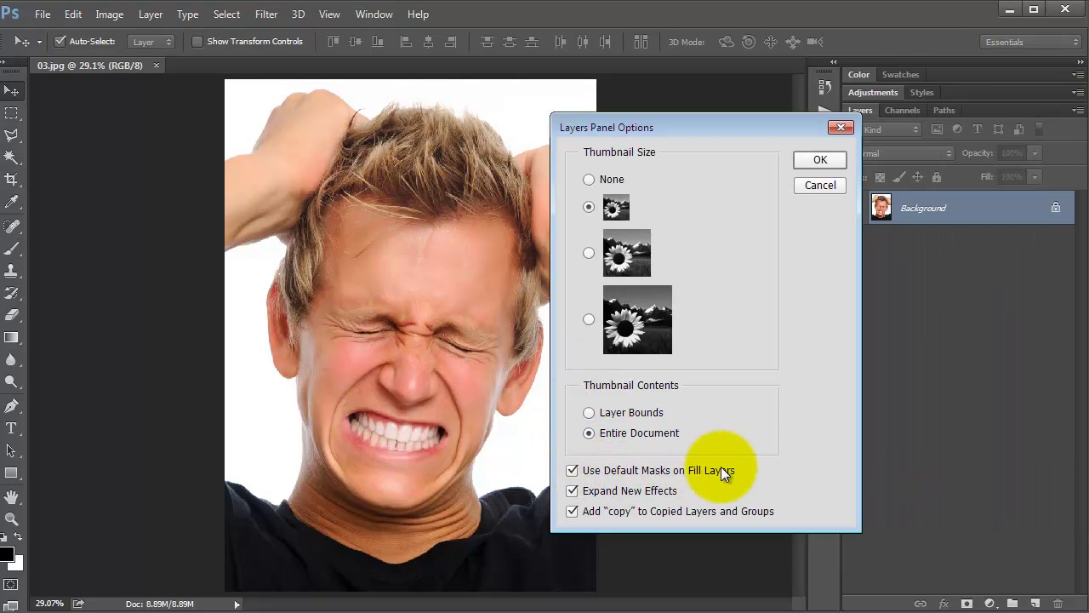
{"action": "left_click", "coordinate": [572, 470]}
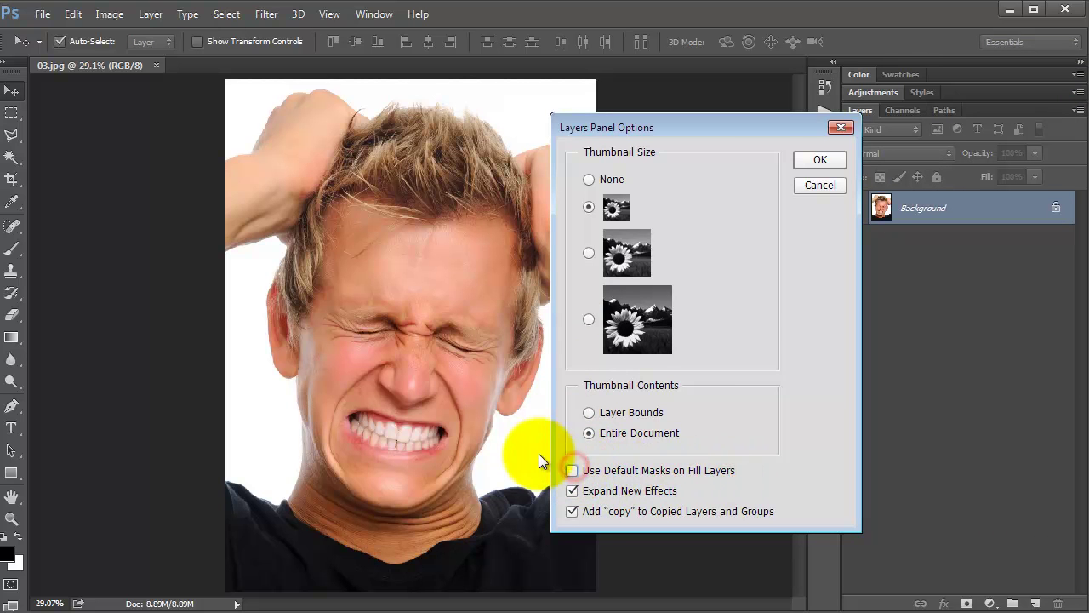
{"action": "left_click", "coordinate": [819, 160]}
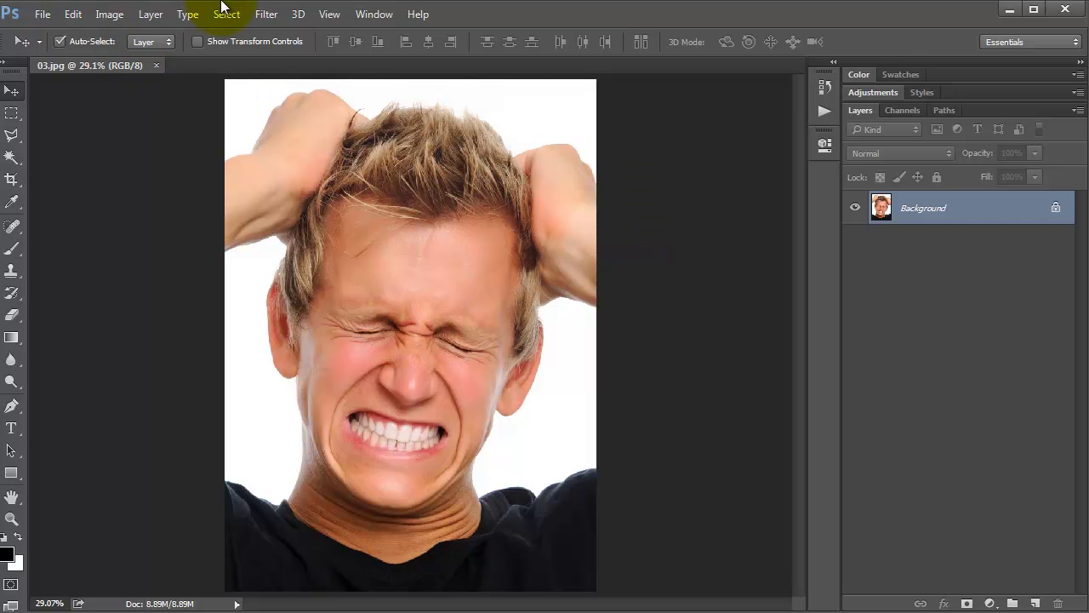
Create a new layer named 'brush' via Layer > New > Layer
{"action": "left_click", "coordinate": [153, 14]}
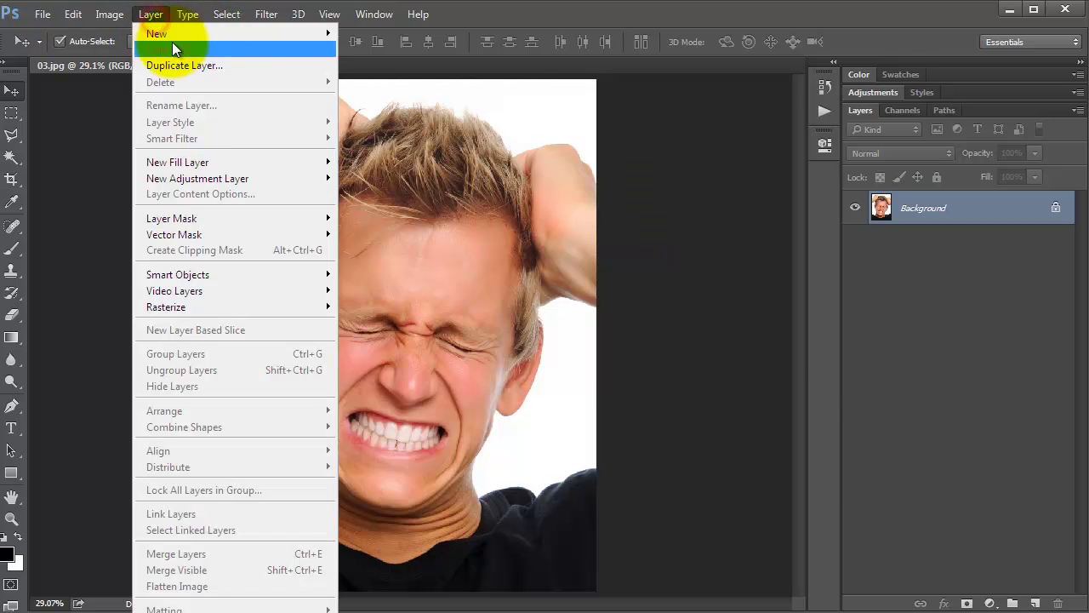
{"action": "left_click", "coordinate": [177, 33]}
{"action": "left_click", "coordinate": [364, 34]}
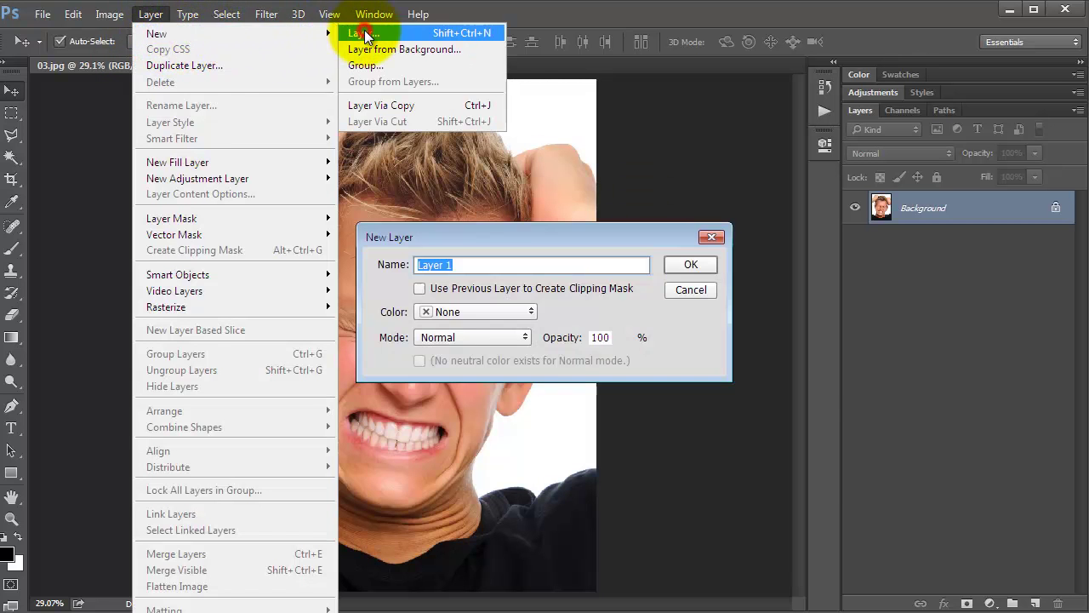
{"action": "type", "text": "brush"}
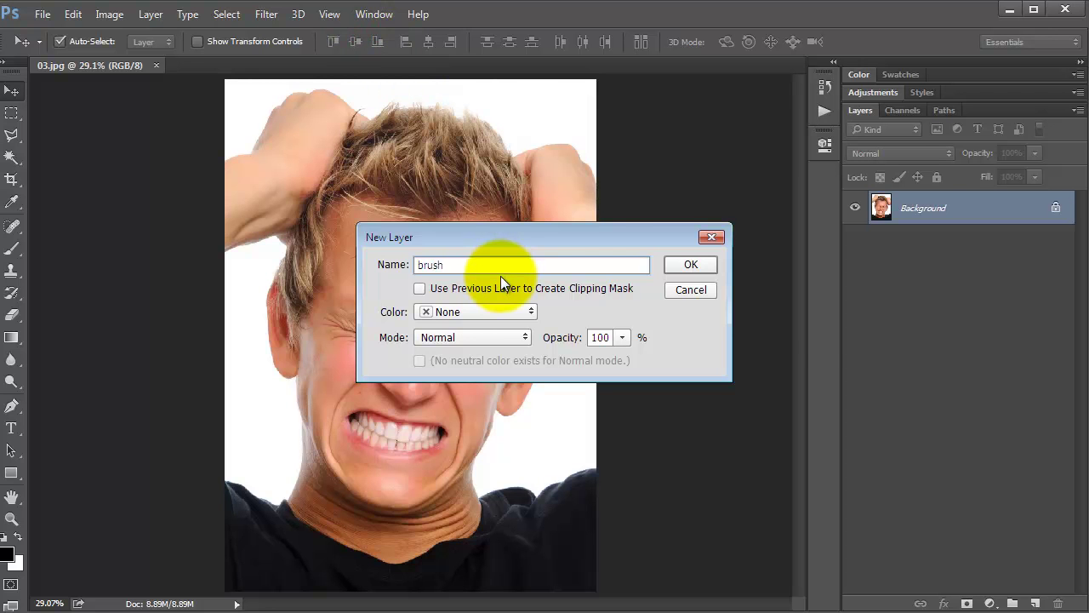
{"action": "left_click", "coordinate": [687, 259]}
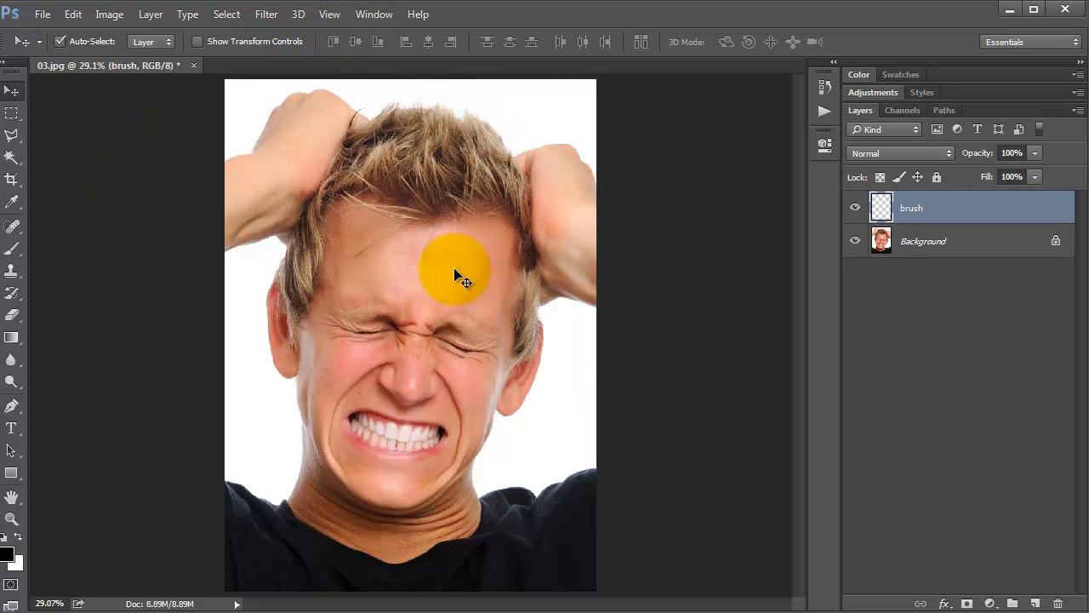
Set up a soft round brush with 41% hardness, enlarged to 125 px
{"action": "left_click", "coordinate": [11, 249]}
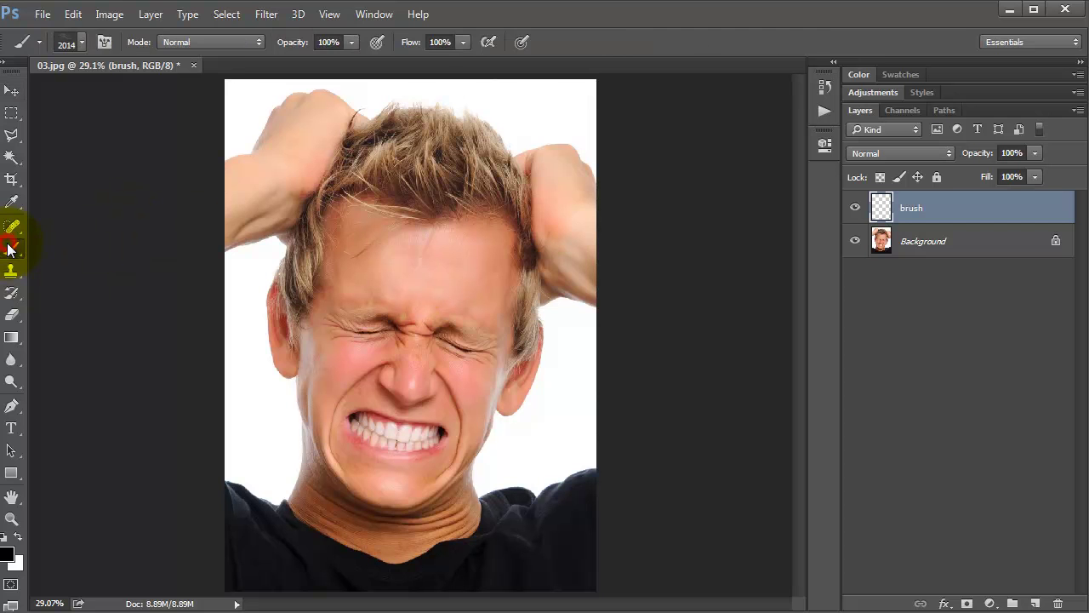
{"action": "left_click", "coordinate": [83, 41]}
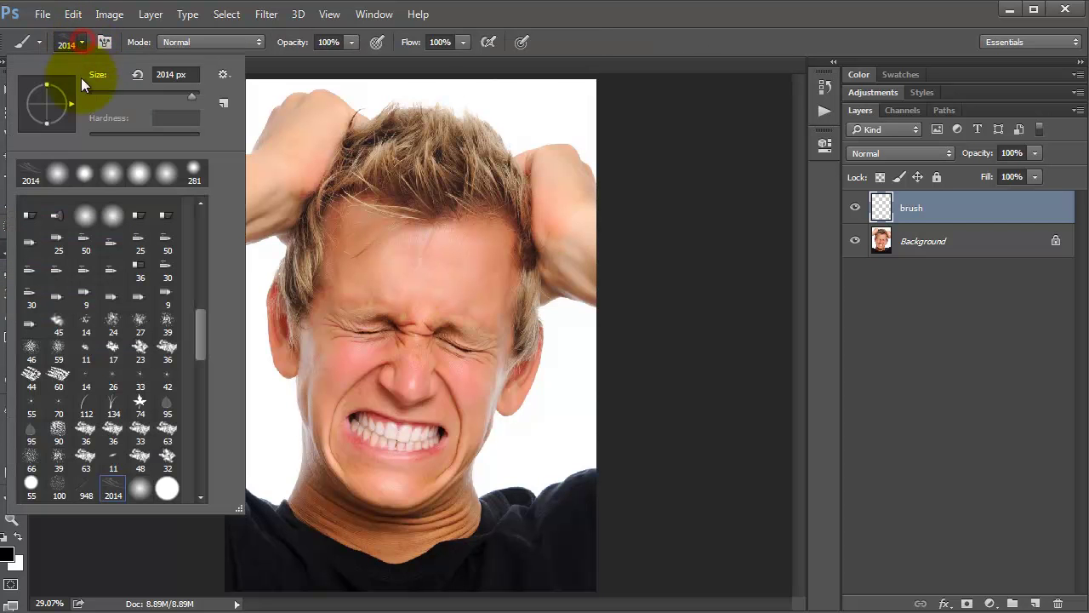
{"action": "left_click", "coordinate": [54, 181]}
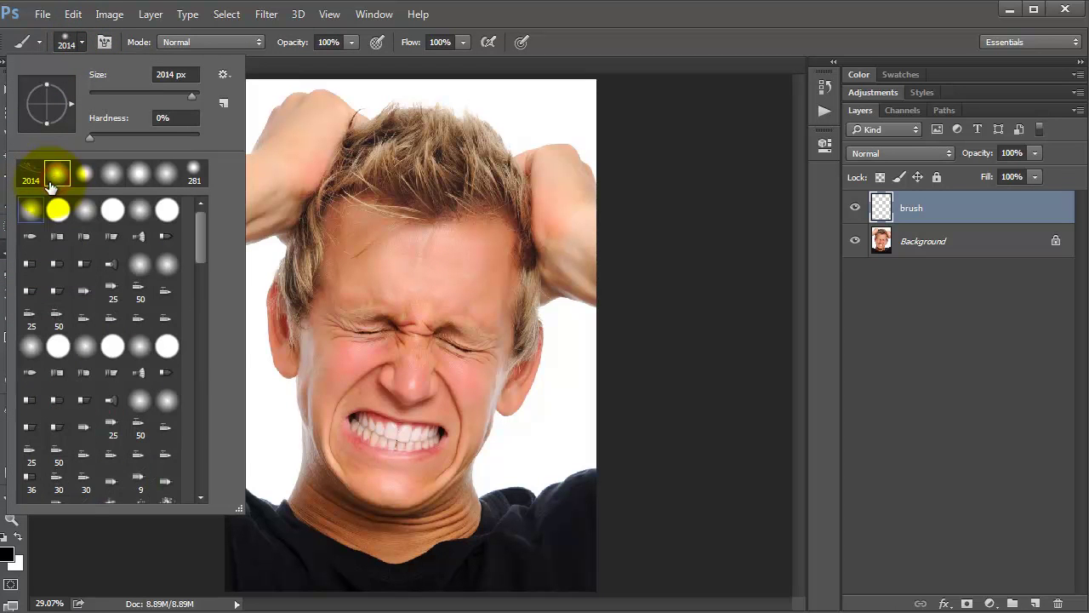
{"action": "left_click", "coordinate": [116, 90]}
{"action": "left_click", "coordinate": [111, 92]}
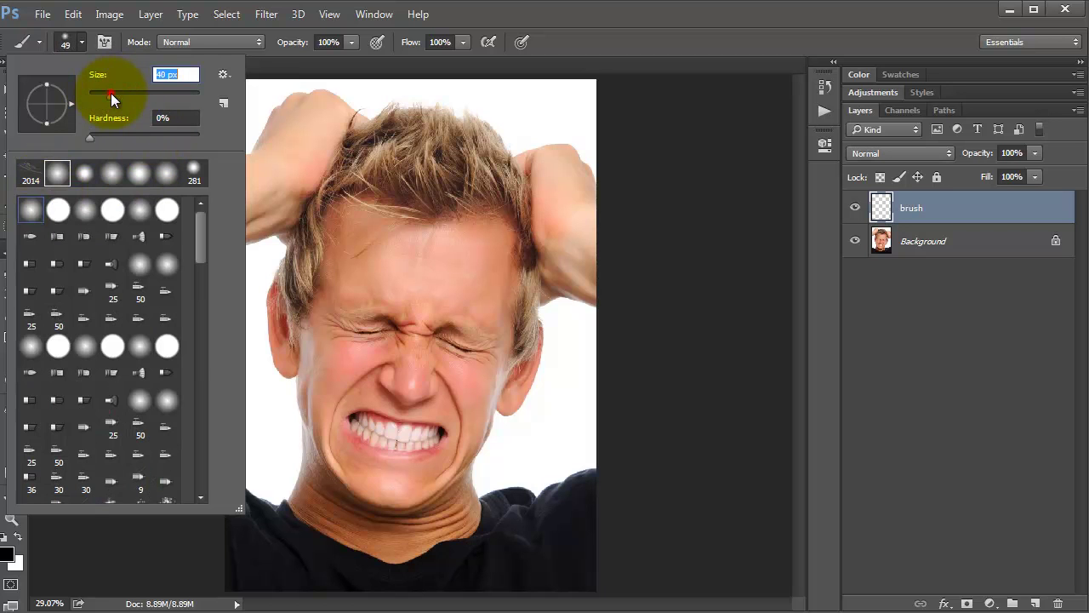
{"action": "left_click", "coordinate": [132, 136]}
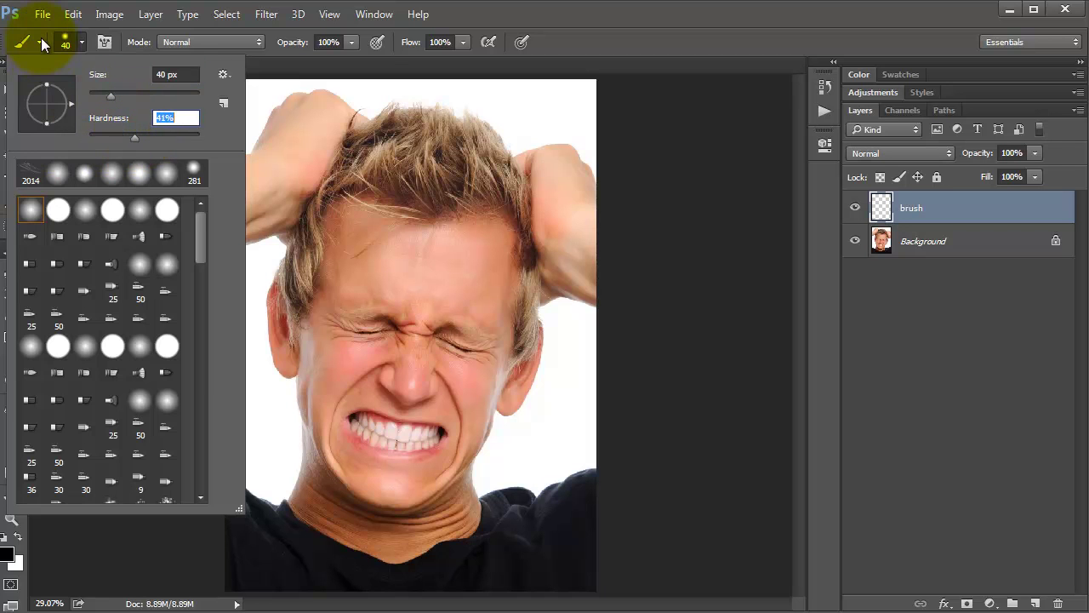
{"action": "left_click", "coordinate": [82, 41]}
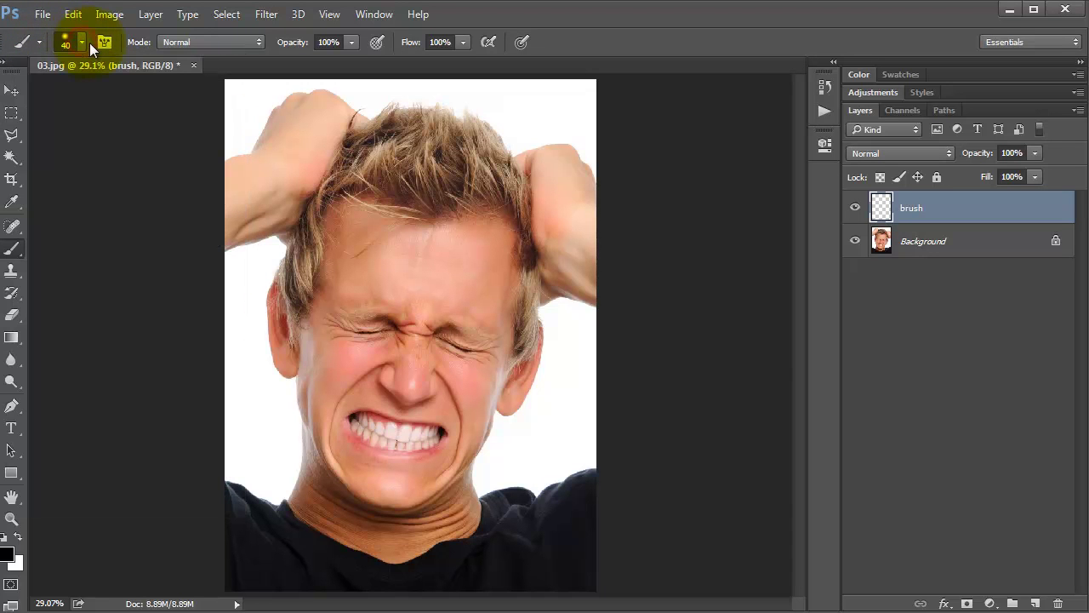
{"action": "key", "text": "bracketright"}
{"action": "key", "text": "bracketright"}
{"action": "key", "text": "bracketright"}
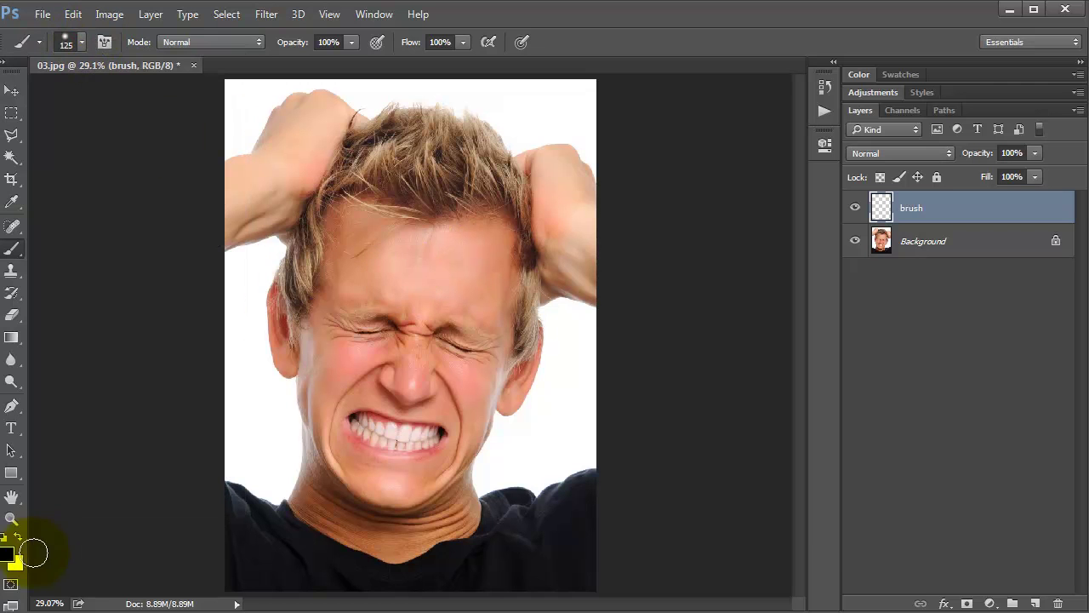
Set the foreground colour to pure red, ff0000
{"action": "left_click", "coordinate": [12, 557]}
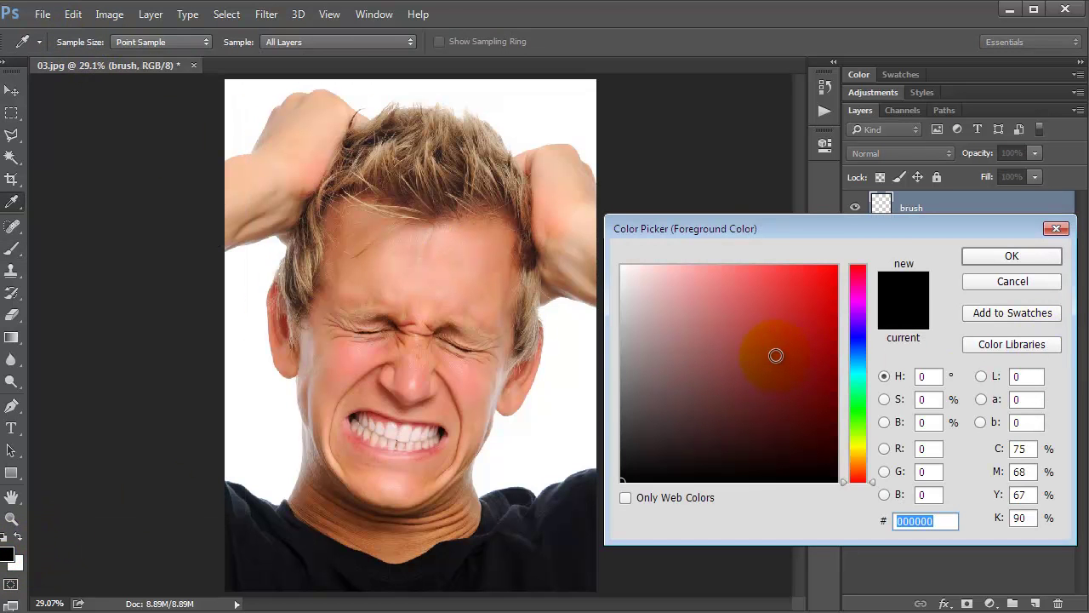
{"action": "type", "text": "ff0000"}
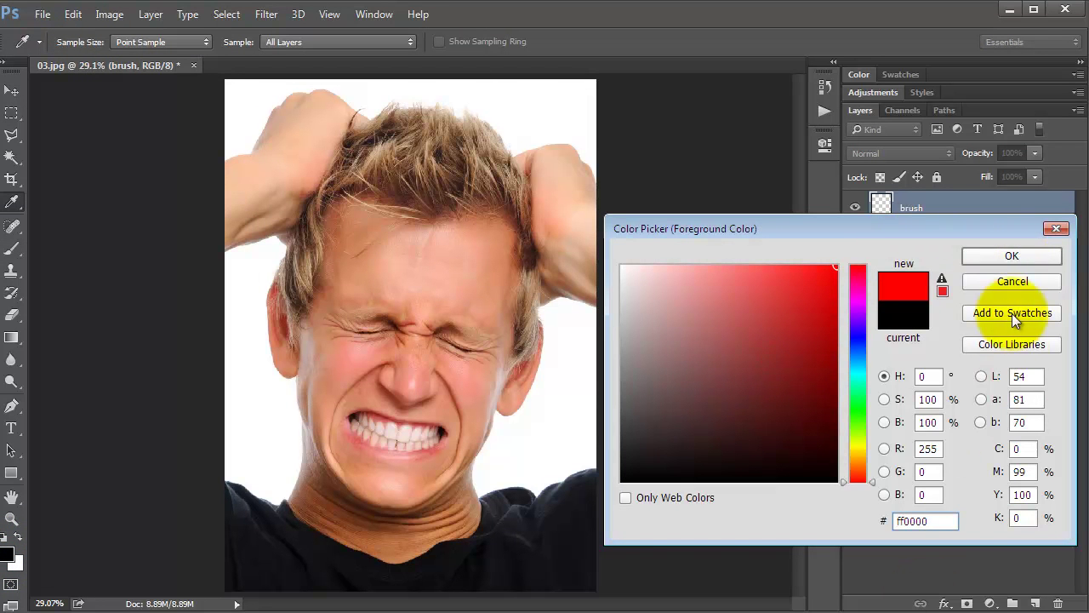
{"action": "left_click", "coordinate": [1017, 259]}
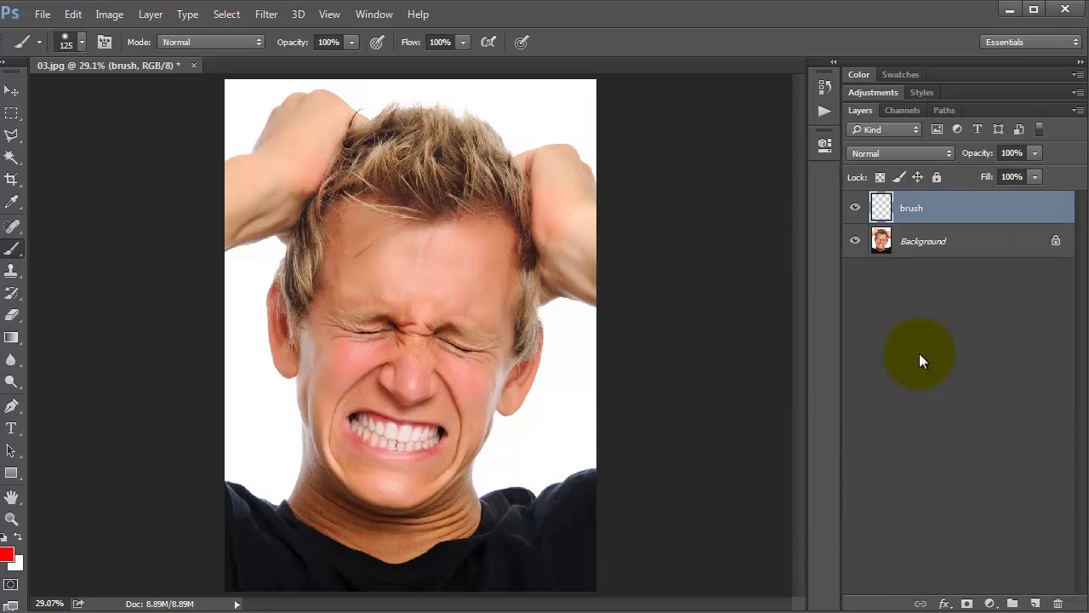
Paint solid red over the forehead, the right side of the face and the chin
{"action": "mouse_move", "coordinate": [428, 239]}
{"action": "left_mouse_down"}
{"action": "mouse_move", "coordinate": [364, 217]}
{"action": "mouse_move", "coordinate": [340, 359]}
{"action": "mouse_move", "coordinate": [331, 322]}
{"action": "left_mouse_up"}
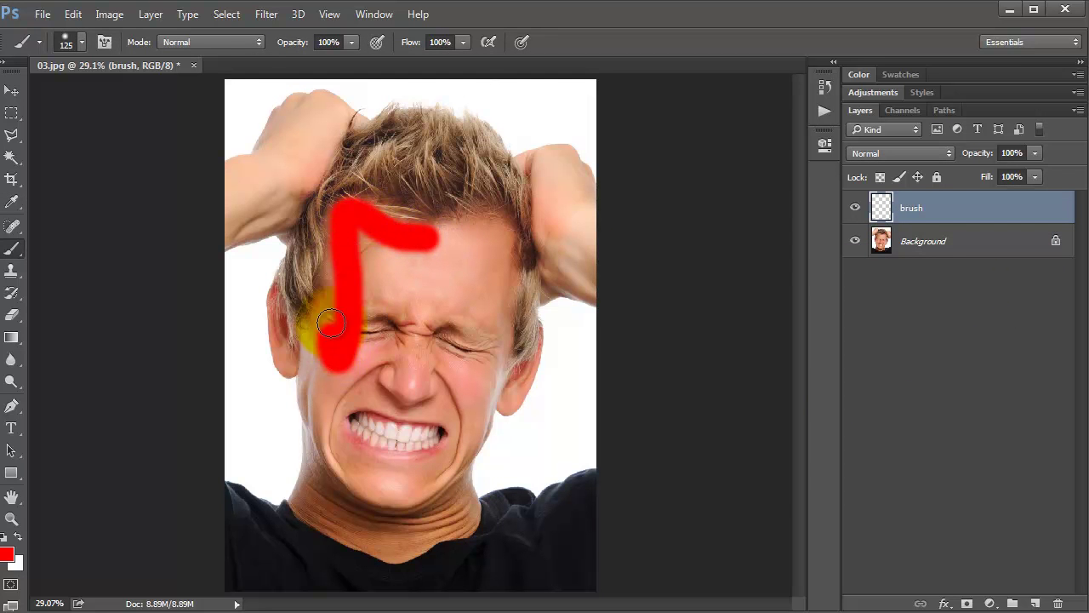
{"action": "left_click_drag", "start_coordinate": [405, 218], "coordinate": [447, 223]}
{"action": "left_click_drag", "start_coordinate": [509, 249], "coordinate": [490, 308]}
{"action": "key", "text": "bracketright"}
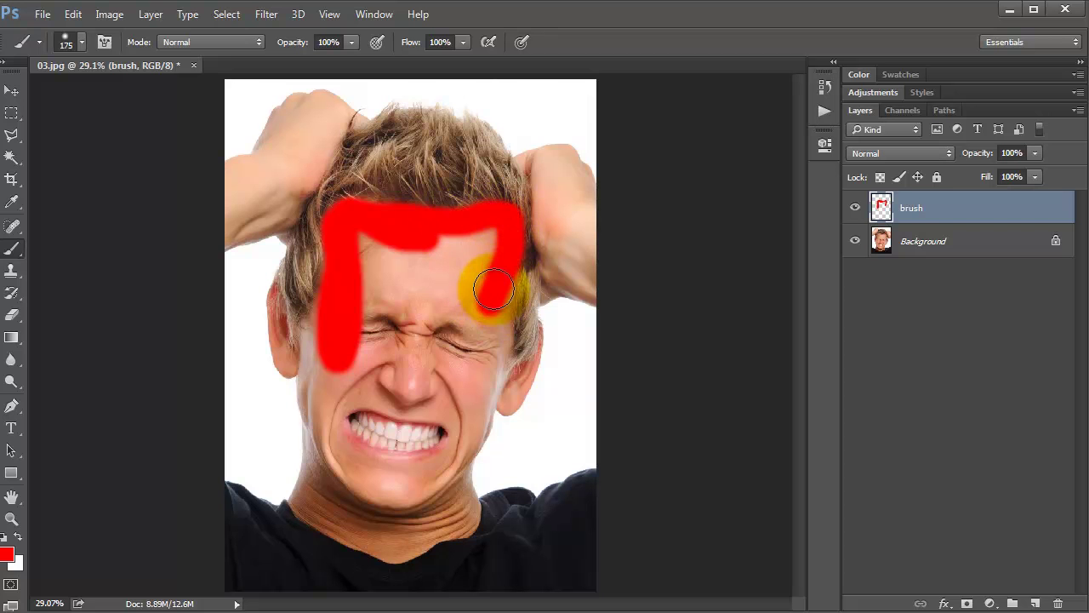
{"action": "left_click_drag", "start_coordinate": [499, 279], "coordinate": [490, 375]}
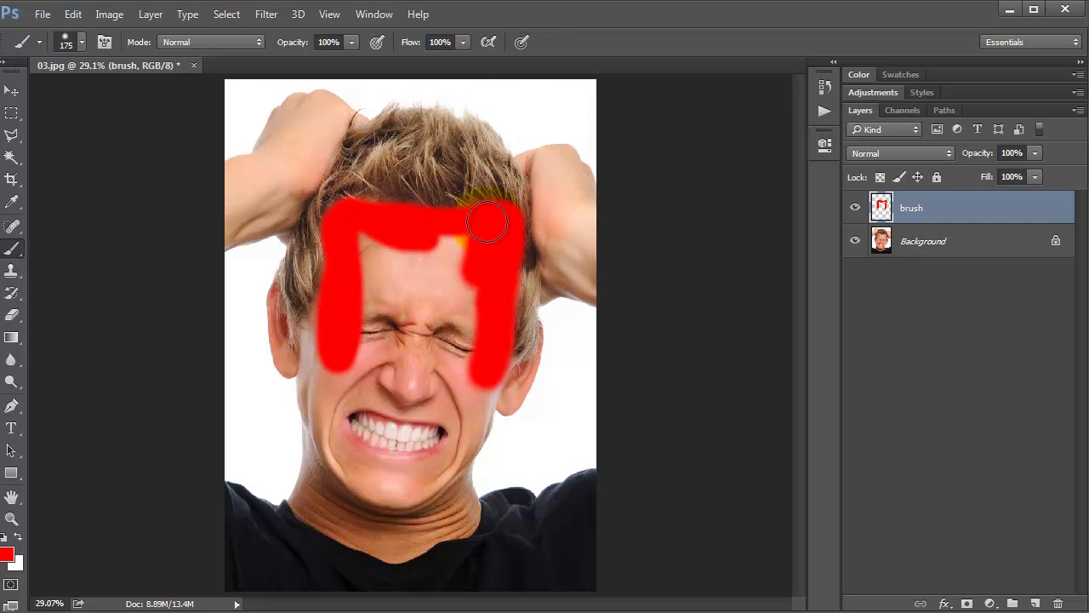
{"action": "left_click", "coordinate": [437, 259]}
{"action": "mouse_move", "coordinate": [438, 260]}
{"action": "left_mouse_down"}
{"action": "mouse_move", "coordinate": [396, 250]}
{"action": "mouse_move", "coordinate": [389, 329]}
{"action": "mouse_move", "coordinate": [360, 329]}
{"action": "mouse_move", "coordinate": [445, 292]}
{"action": "mouse_move", "coordinate": [441, 392]}
{"action": "mouse_move", "coordinate": [400, 396]}
{"action": "mouse_move", "coordinate": [354, 370]}
{"action": "mouse_move", "coordinate": [365, 437]}
{"action": "mouse_move", "coordinate": [491, 377]}
{"action": "left_mouse_up"}
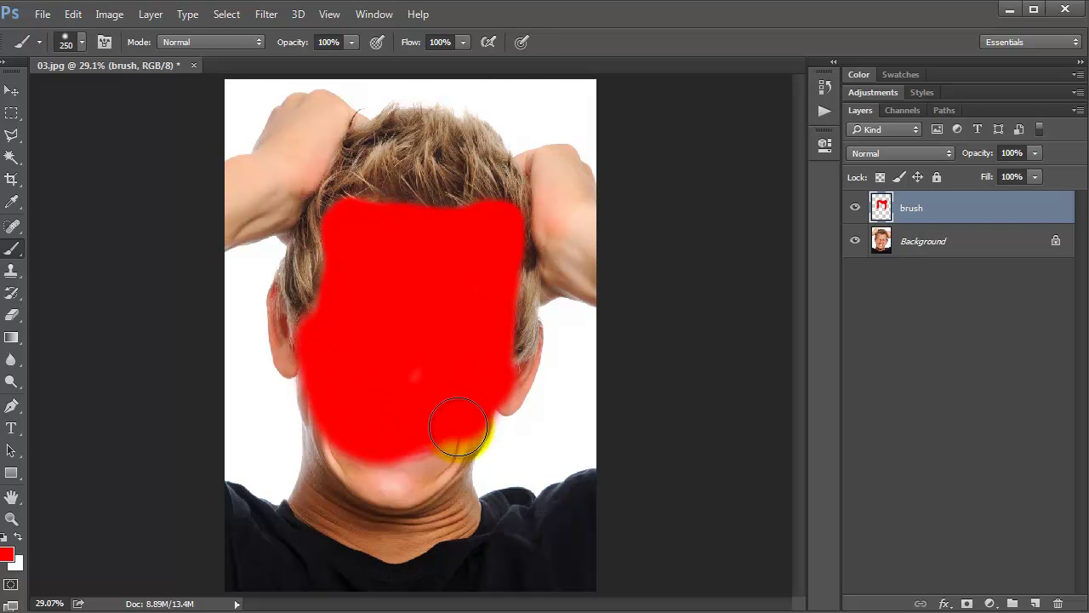
{"action": "left_click_drag", "start_coordinate": [458, 425], "coordinate": [413, 462]}
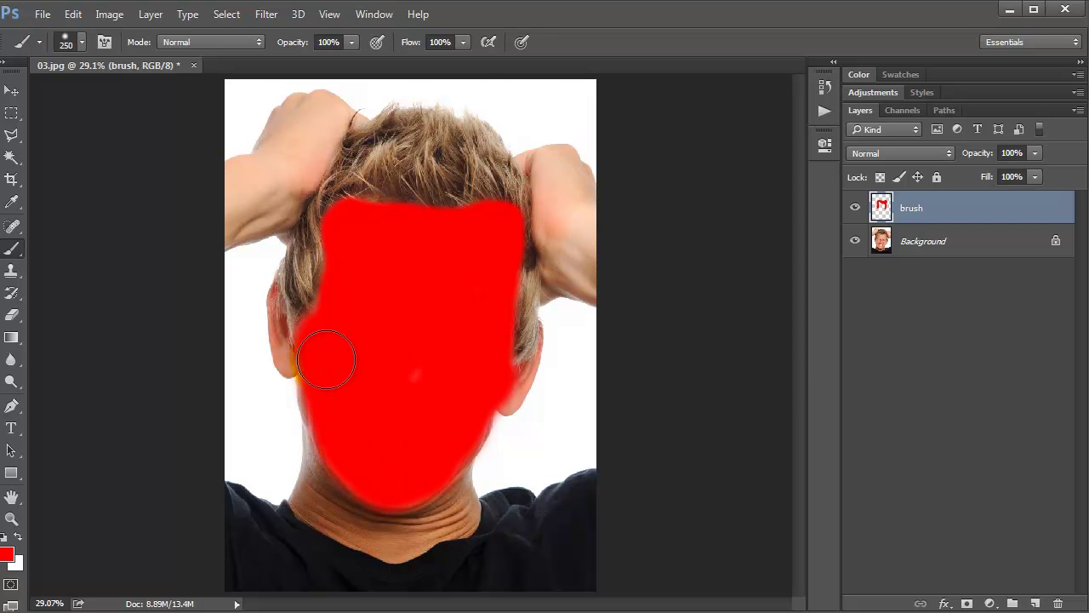
With a smaller brush, paint both ears and the right jaw edge red
{"action": "key", "text": "bracketleft"}
{"action": "left_click_drag", "start_coordinate": [281, 296], "coordinate": [282, 348]}
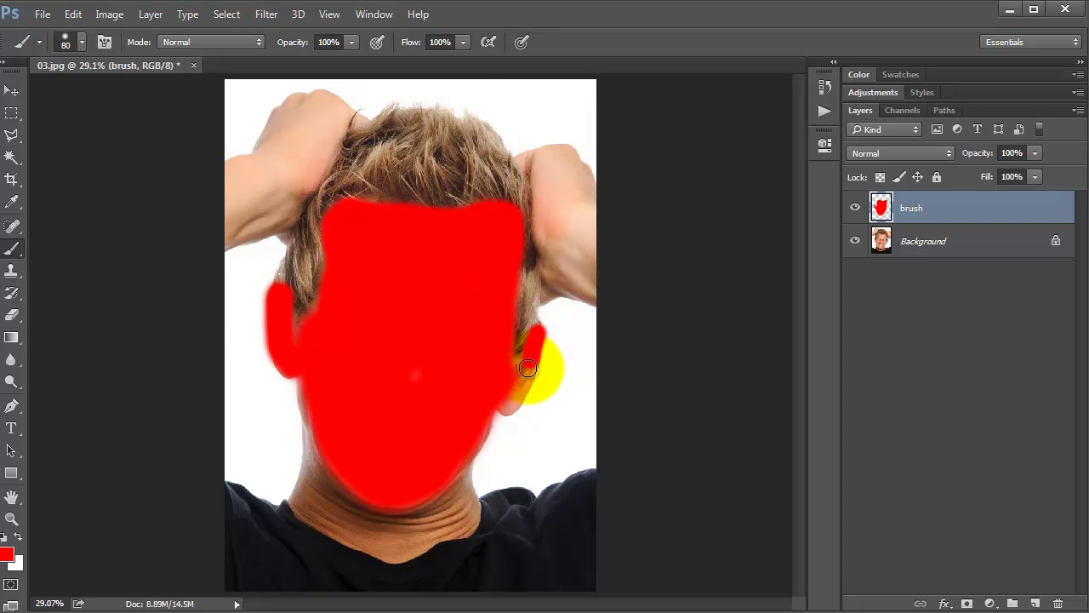
{"action": "left_click_drag", "start_coordinate": [527, 367], "coordinate": [513, 400]}
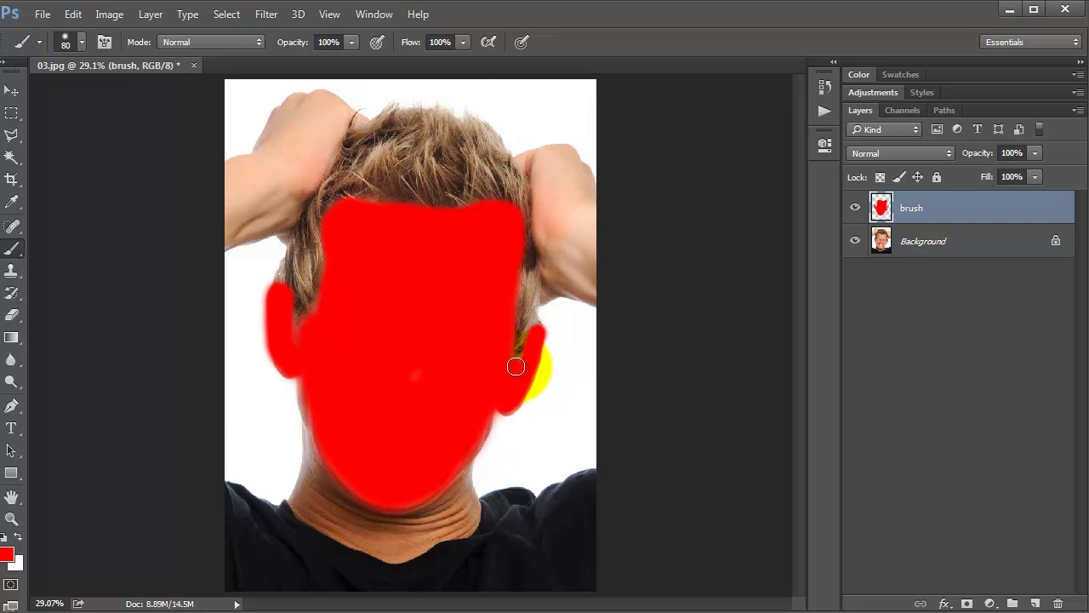
{"action": "left_click", "coordinate": [491, 423]}
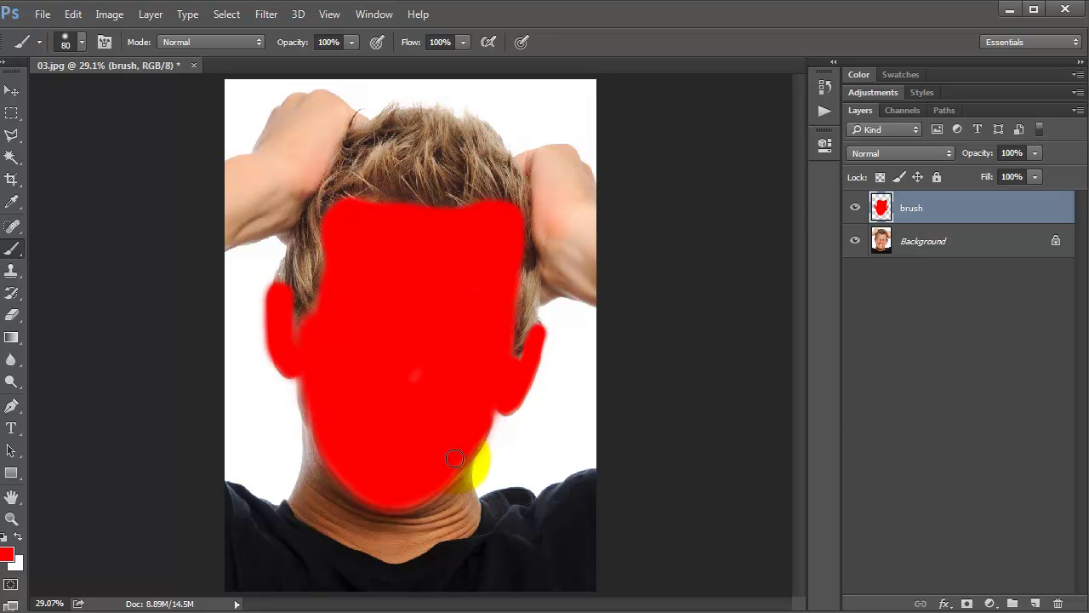
{"action": "left_click_drag", "start_coordinate": [481, 425], "coordinate": [494, 364]}
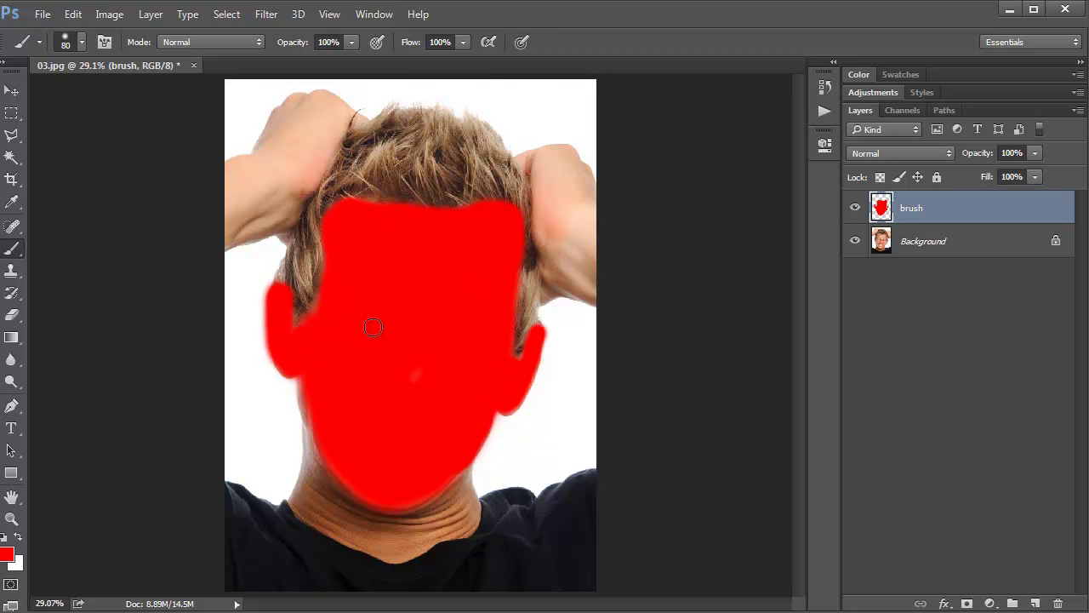
{"action": "left_click", "coordinate": [374, 14]}
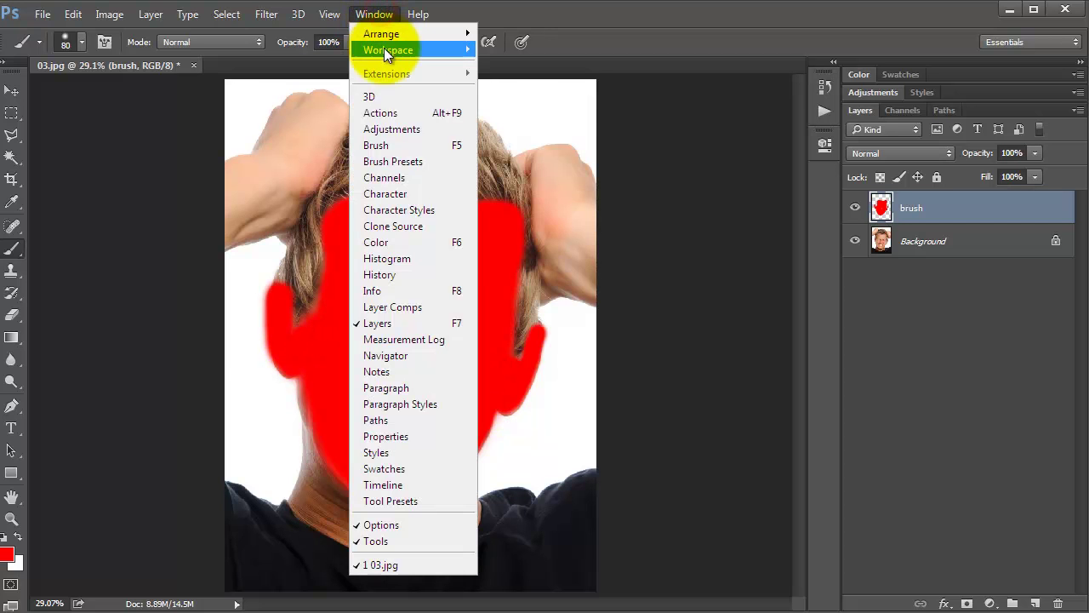
Load the Rough Sketch Photoshop Action file into the Actions panel and select it
{"action": "left_click", "coordinate": [388, 118]}
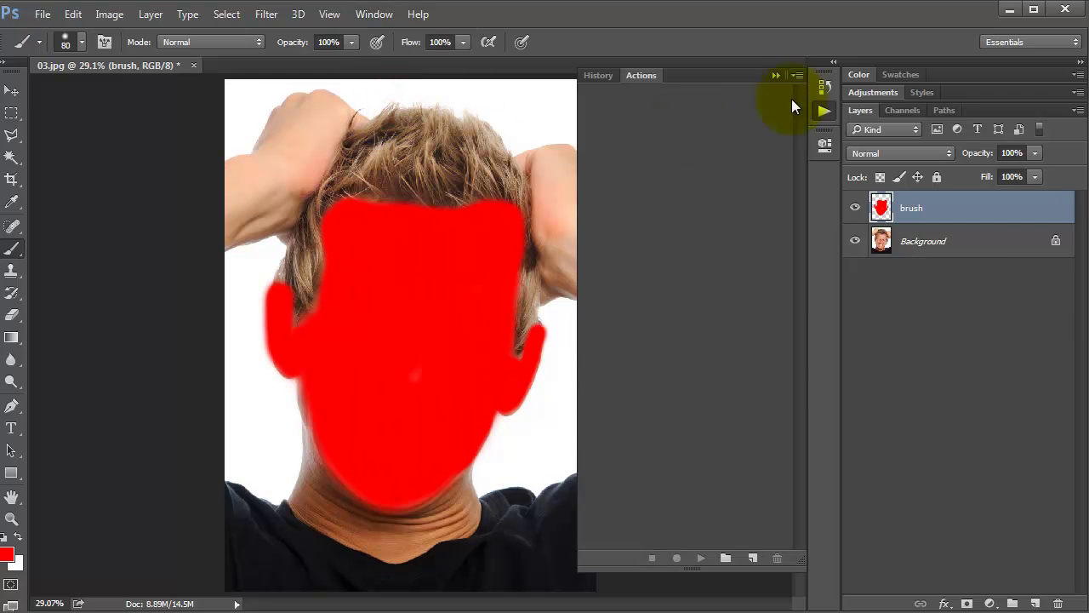
{"action": "left_click", "coordinate": [794, 76]}
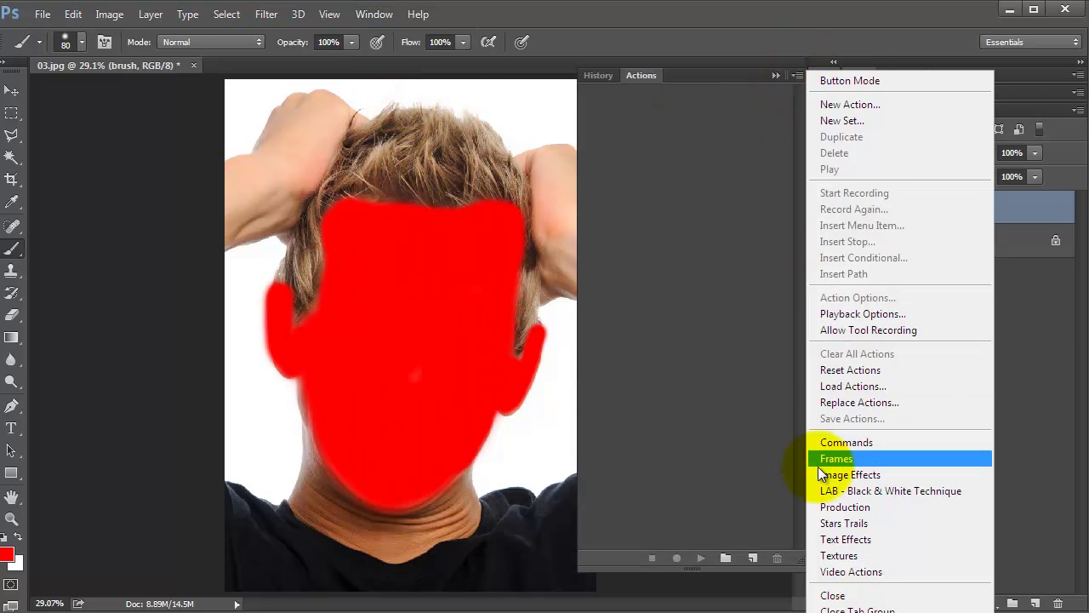
{"action": "left_click", "coordinate": [842, 389]}
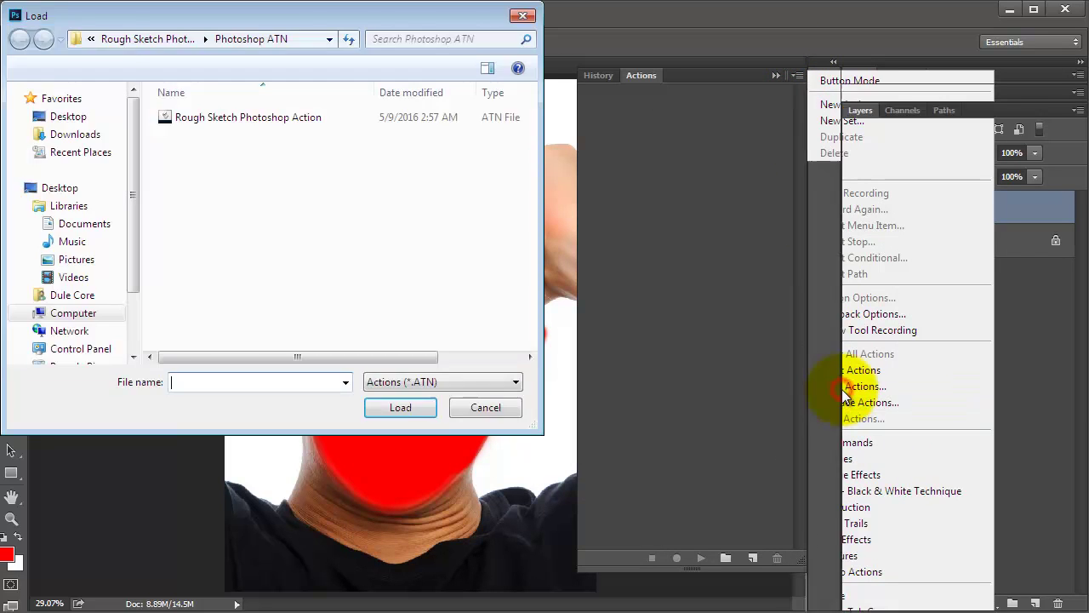
{"action": "double_click", "coordinate": [300, 113]}
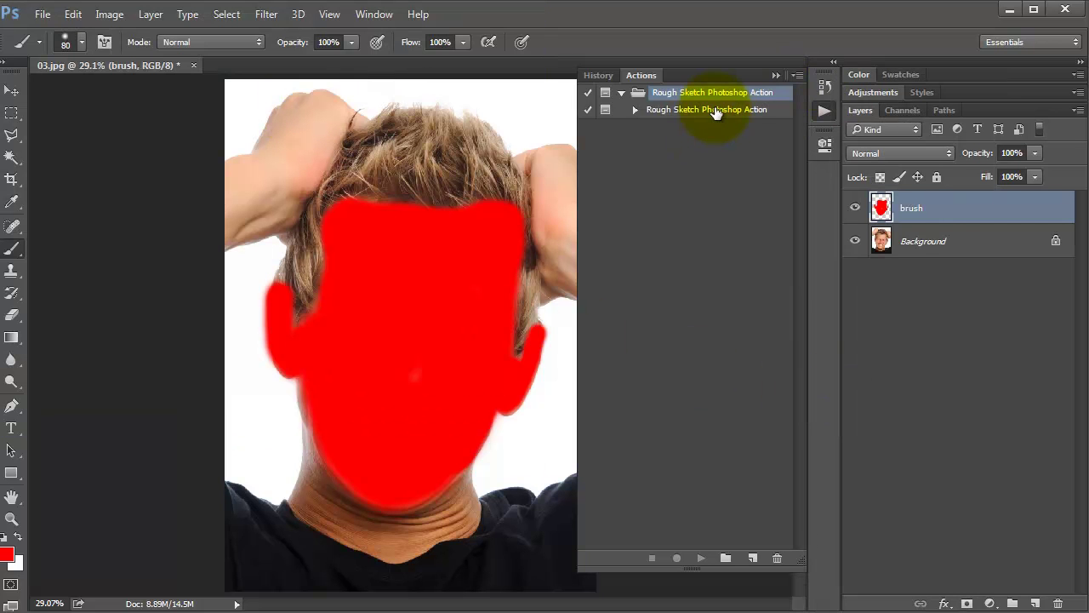
{"action": "left_click", "coordinate": [708, 109]}
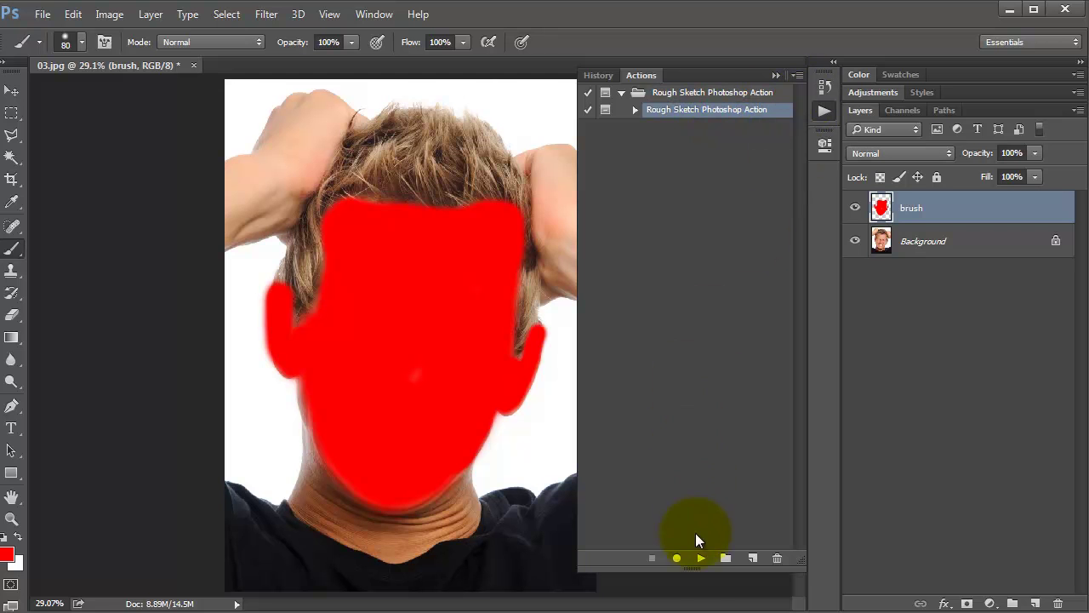
Run the Rough Sketch action and dismiss the Render Complete message
{"action": "left_click", "coordinate": [698, 558]}
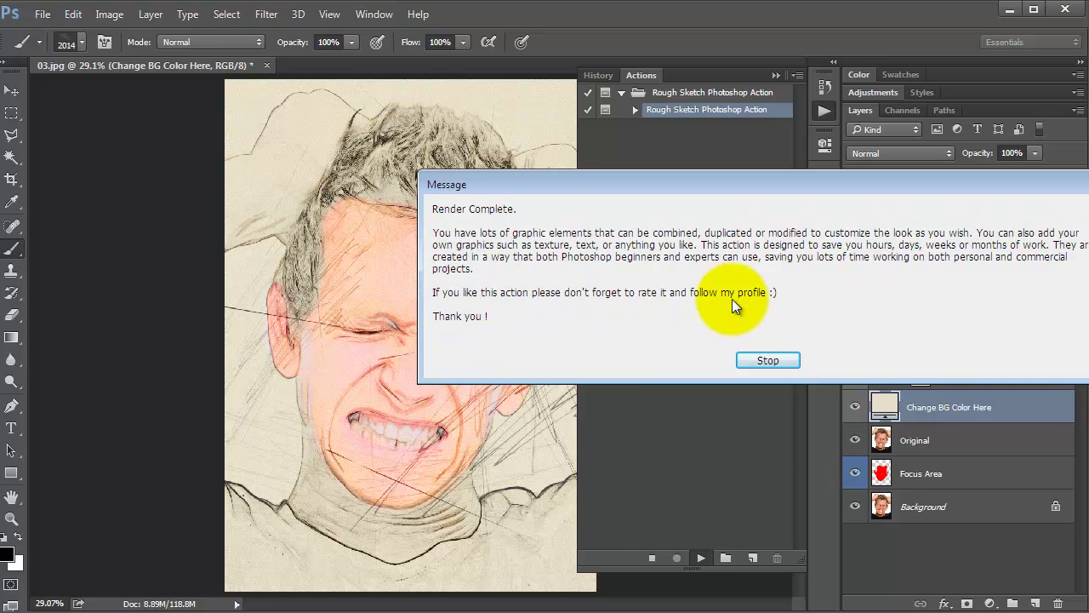
{"action": "left_click", "coordinate": [776, 360]}
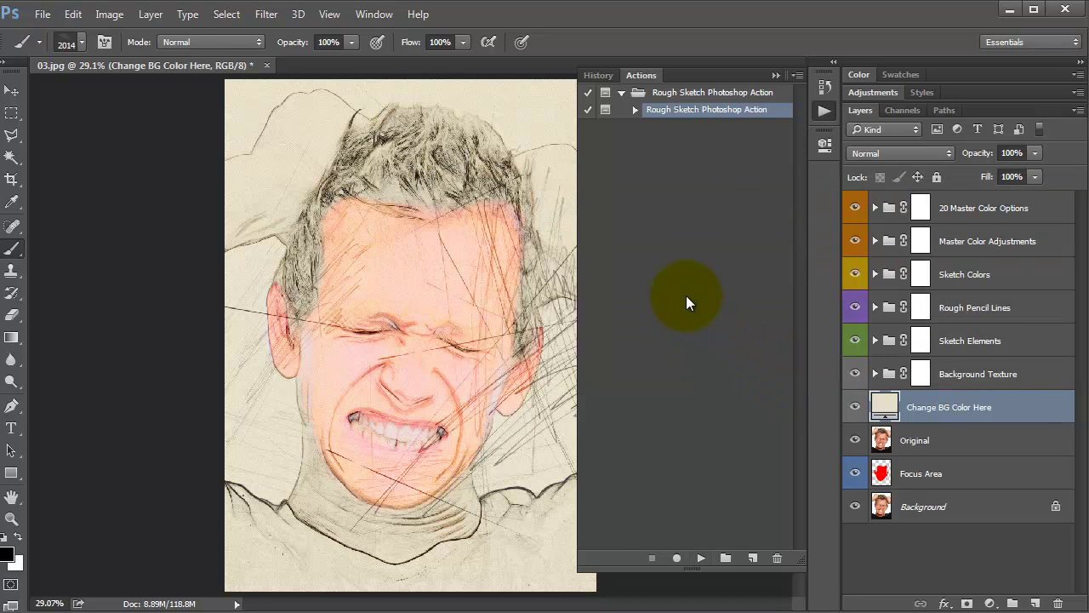
Expand 20 Master Color Options and preview color options 01 and 03 through 06
{"action": "left_click", "coordinate": [825, 110]}
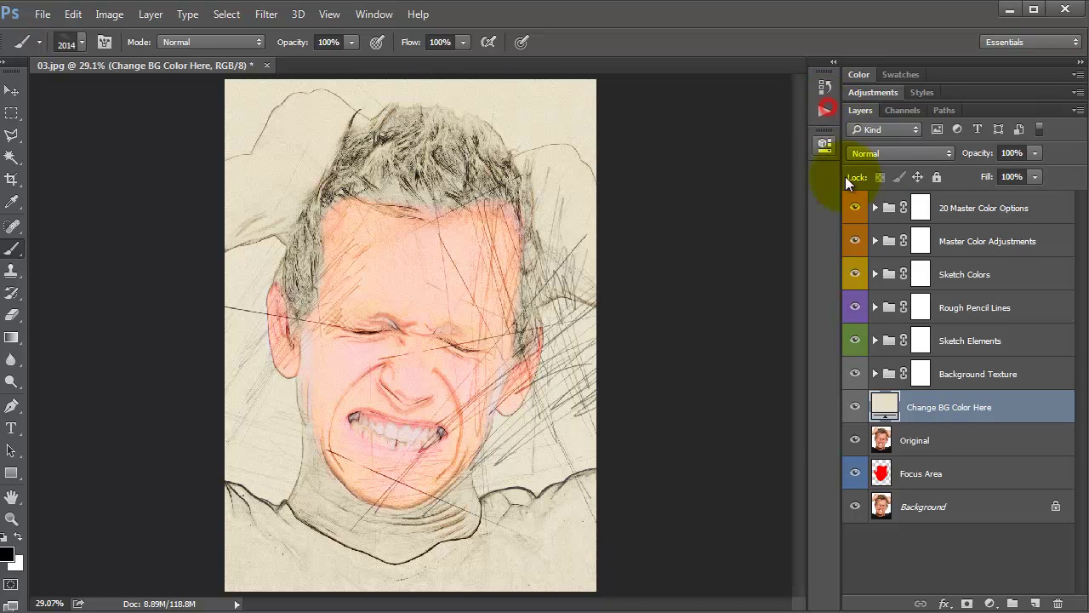
{"action": "left_click", "coordinate": [875, 208]}
{"action": "left_click", "coordinate": [854, 240]}
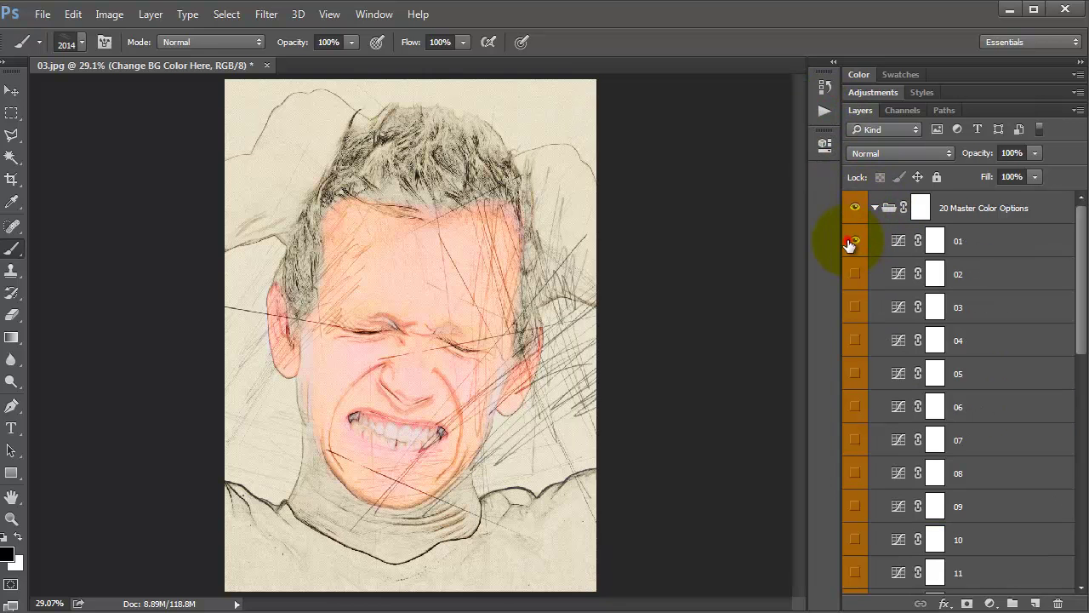
{"action": "left_click", "coordinate": [854, 242]}
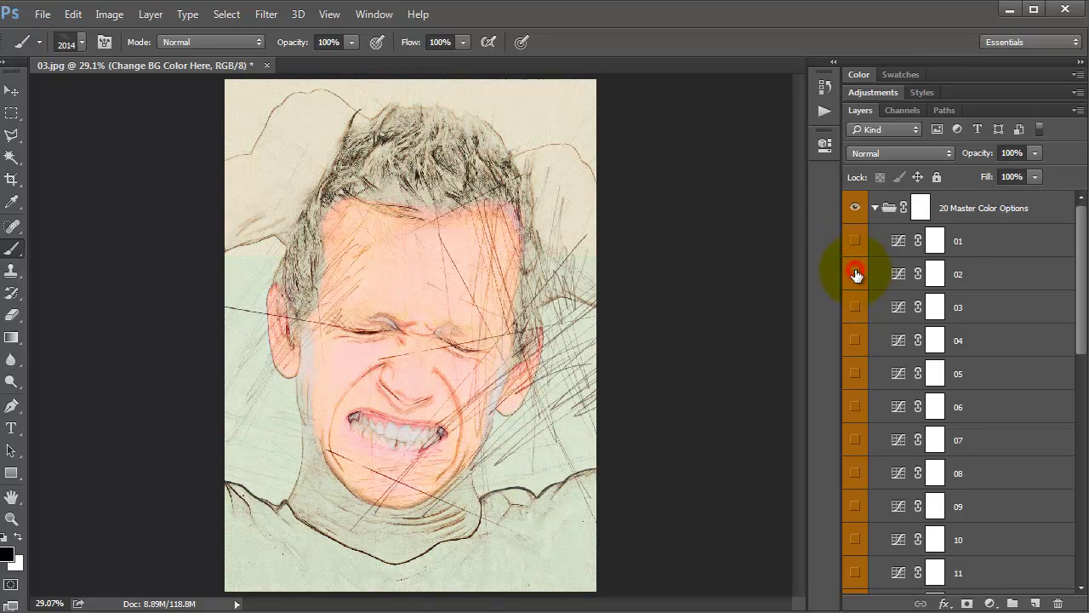
{"action": "left_click", "coordinate": [853, 300]}
{"action": "left_click", "coordinate": [852, 345]}
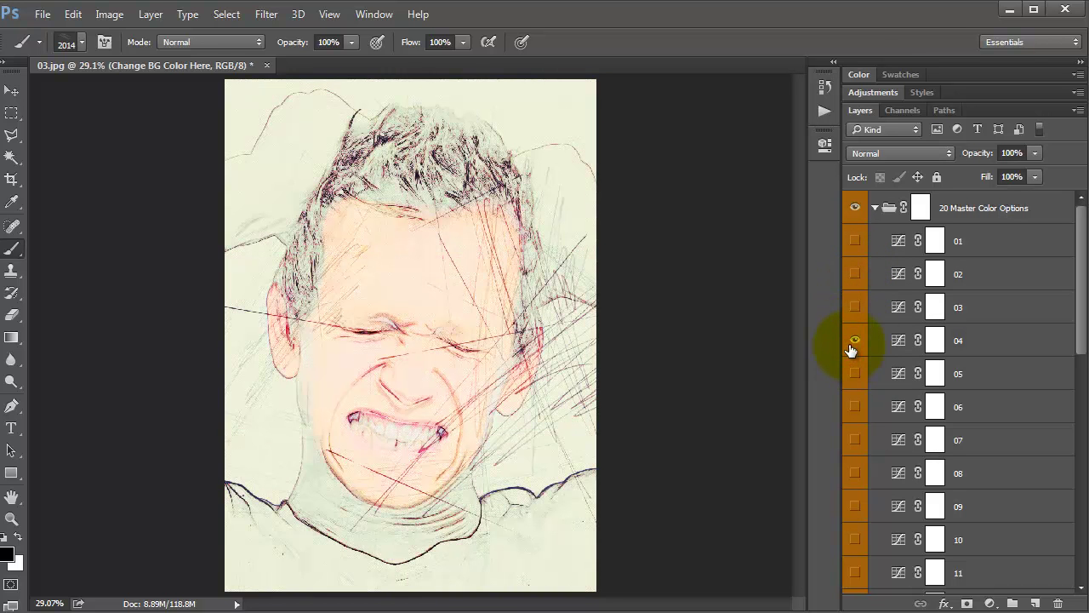
{"action": "left_click", "coordinate": [852, 342]}
{"action": "left_click", "coordinate": [854, 376]}
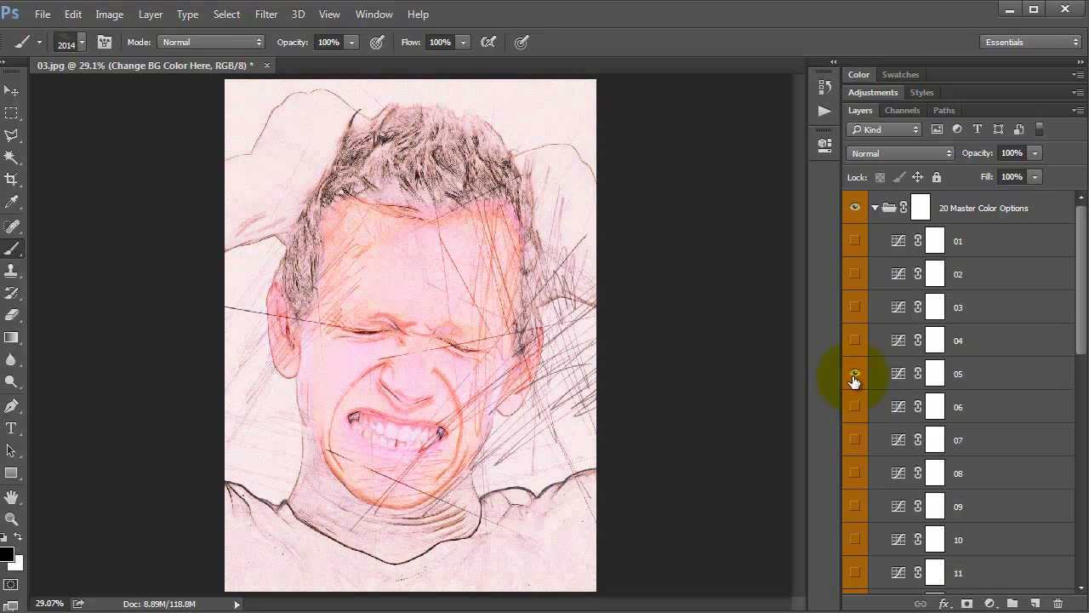
{"action": "left_click", "coordinate": [854, 375]}
{"action": "left_click", "coordinate": [853, 408]}
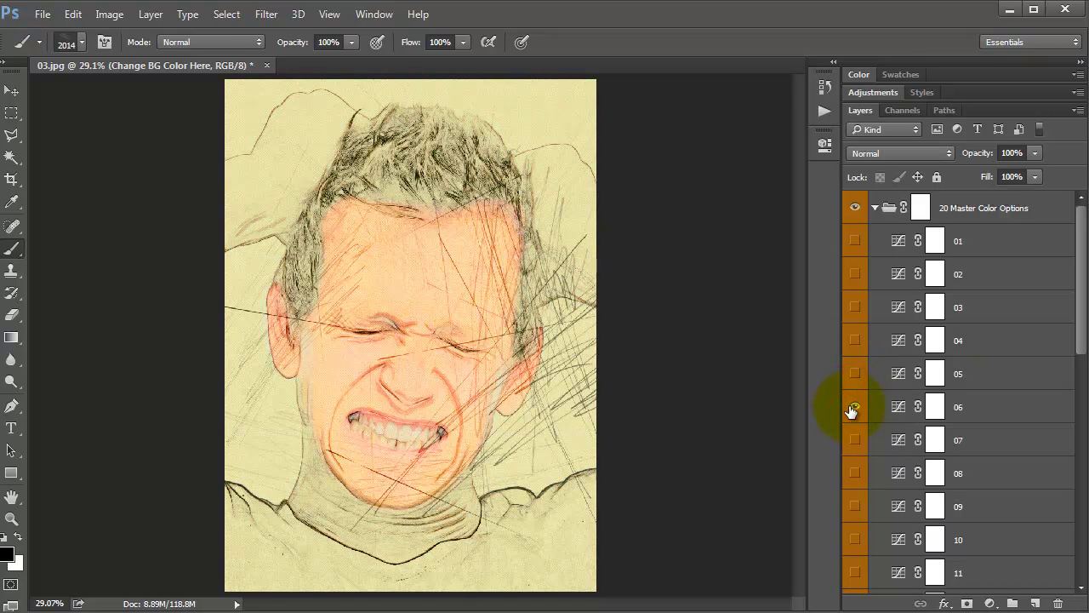
{"action": "left_click", "coordinate": [850, 410]}
Preview master color options 07 through 14 on the sketch
{"action": "left_click", "coordinate": [854, 441]}
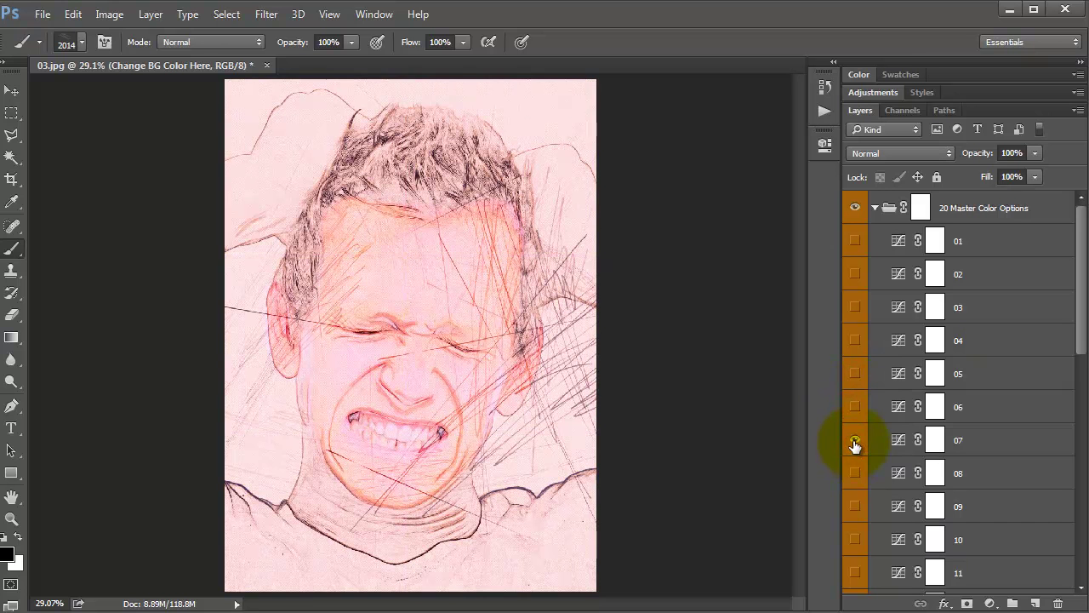
{"action": "left_click", "coordinate": [854, 441]}
{"action": "left_click", "coordinate": [854, 471]}
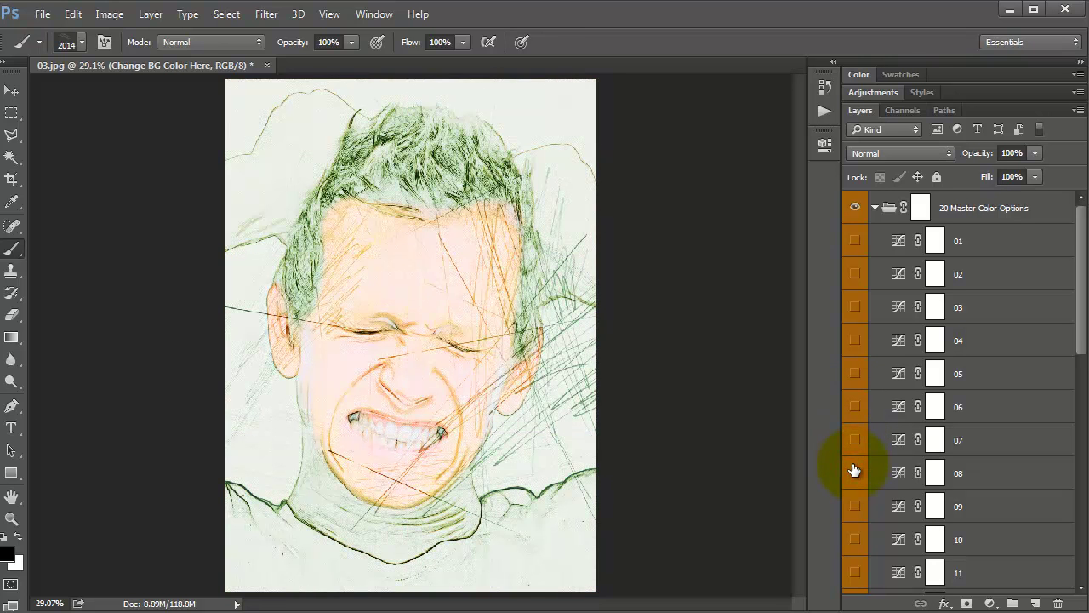
{"action": "left_click", "coordinate": [855, 470]}
{"action": "left_click", "coordinate": [855, 507]}
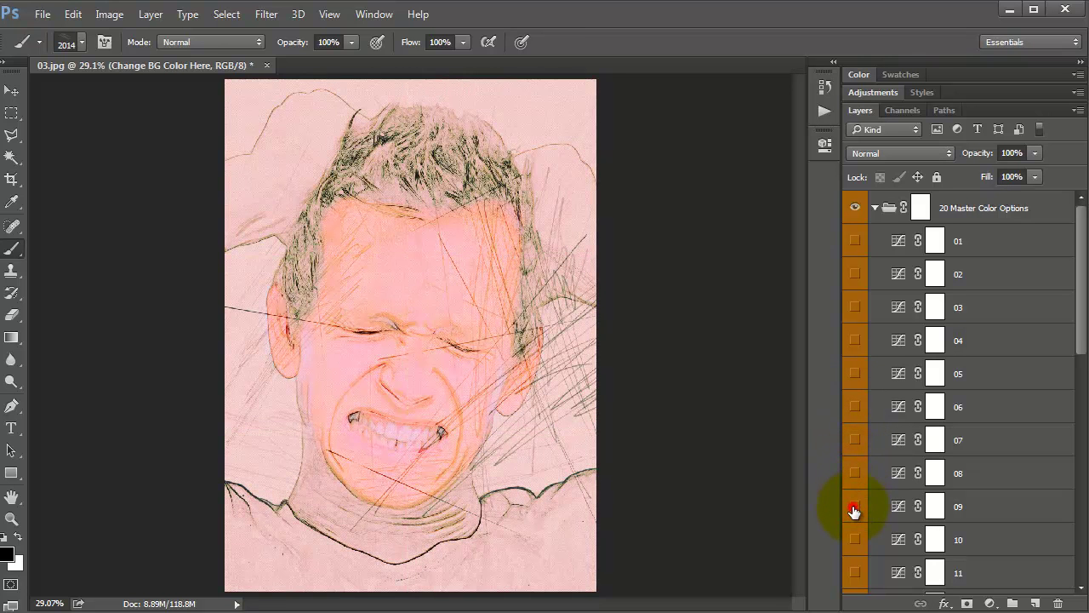
{"action": "left_click", "coordinate": [855, 508]}
{"action": "left_click", "coordinate": [854, 539]}
{"action": "left_click", "coordinate": [853, 539]}
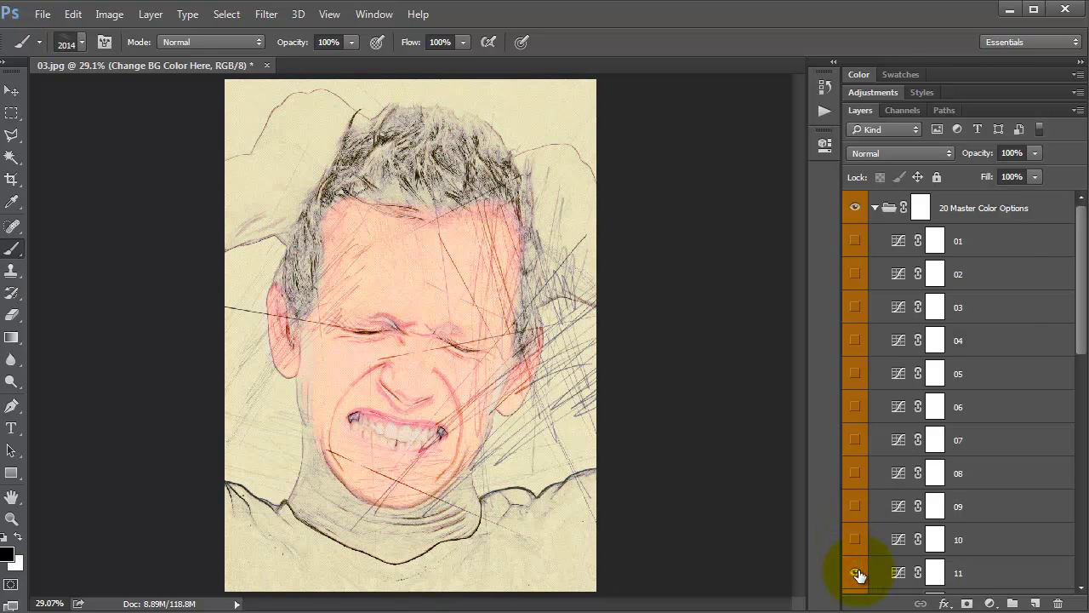
{"action": "left_click", "coordinate": [860, 574]}
{"action": "scroll", "coordinate": [894, 525], "scroll_direction": "down", "scroll_amount": 3}
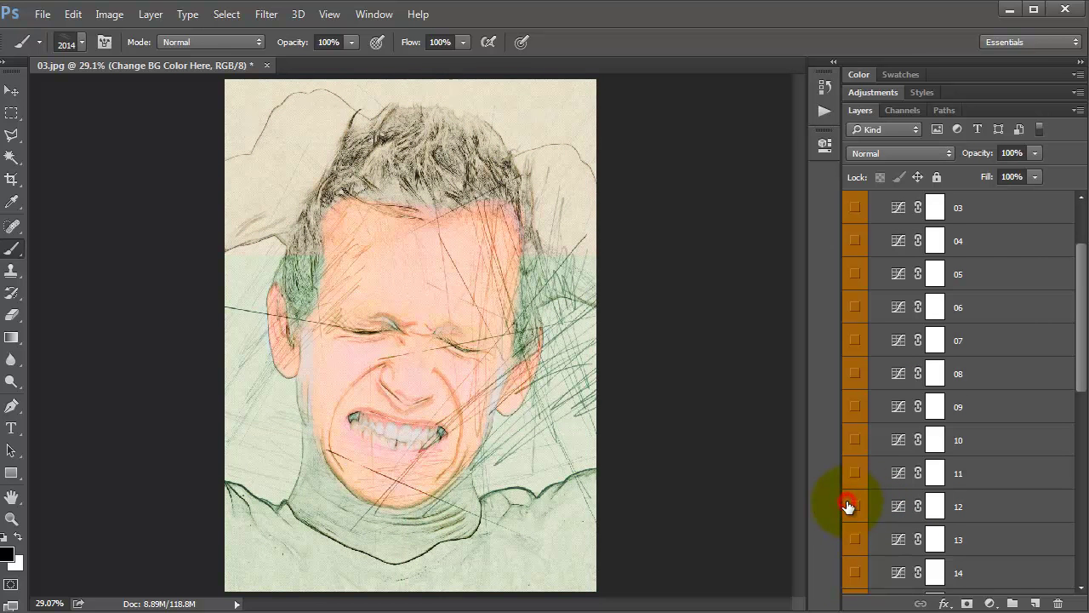
{"action": "left_click", "coordinate": [856, 537]}
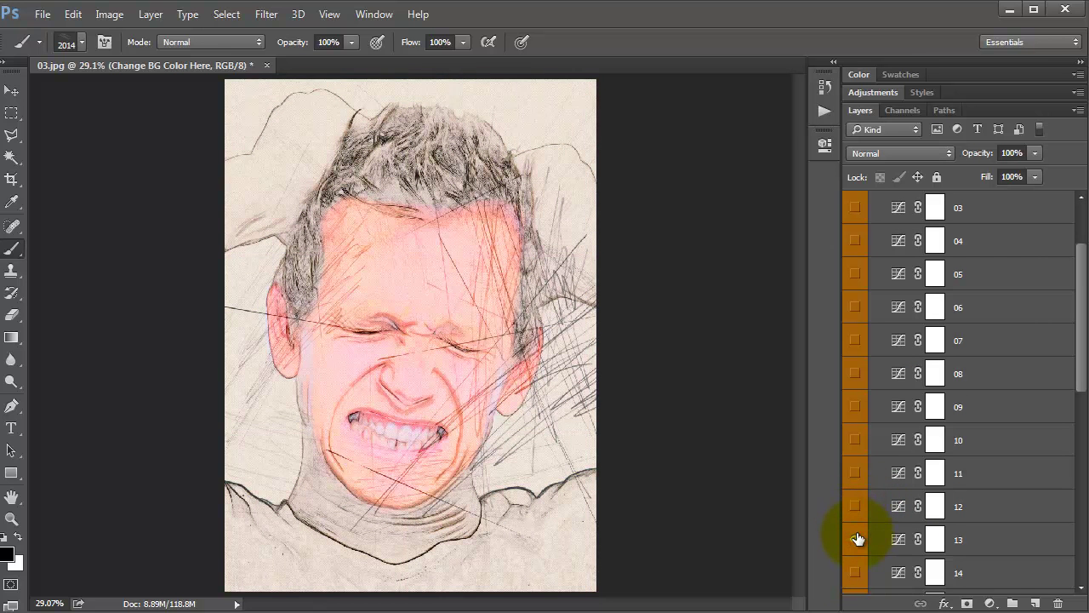
{"action": "left_click", "coordinate": [855, 572]}
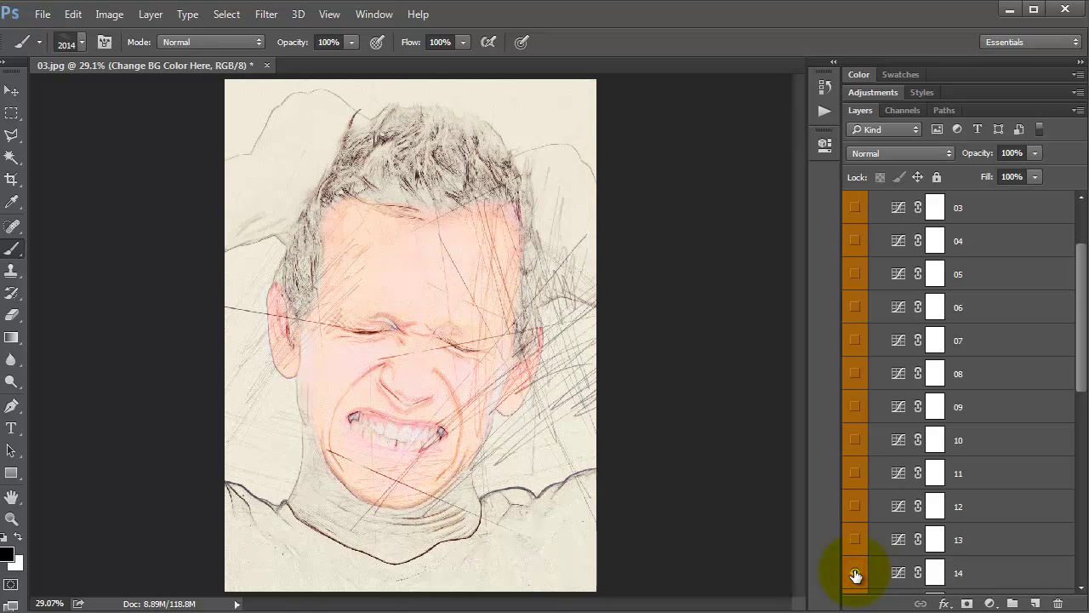
Preview color options 15 and 17–20, leaving all hidden so the sketch returns to beige
{"action": "scroll", "coordinate": [855, 576], "scroll_direction": "down", "scroll_amount": 3}
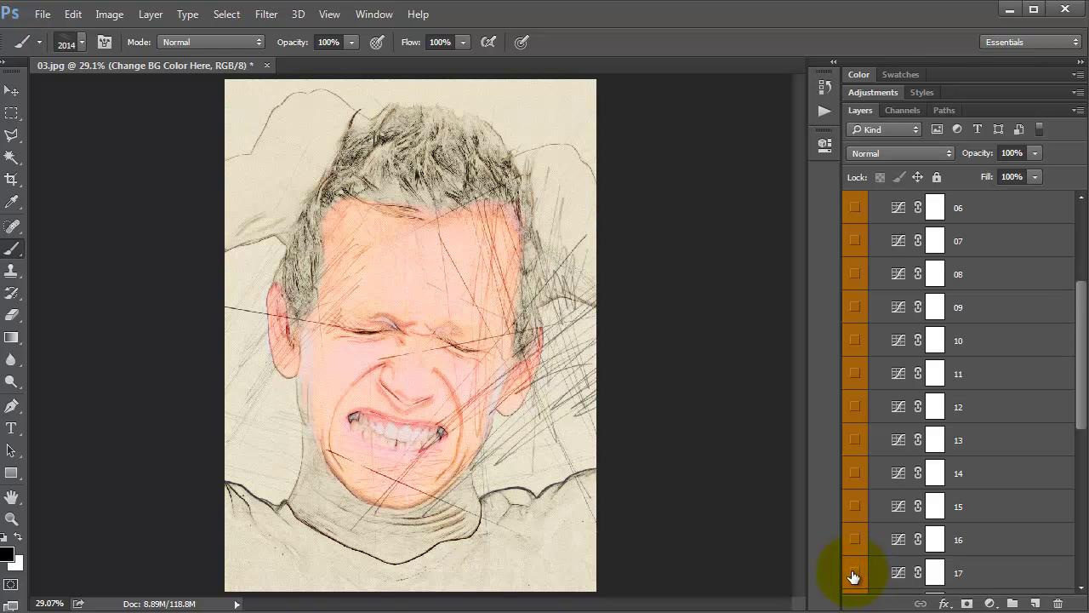
{"action": "left_click", "coordinate": [855, 506]}
{"action": "left_click", "coordinate": [855, 508]}
{"action": "left_click", "coordinate": [854, 569]}
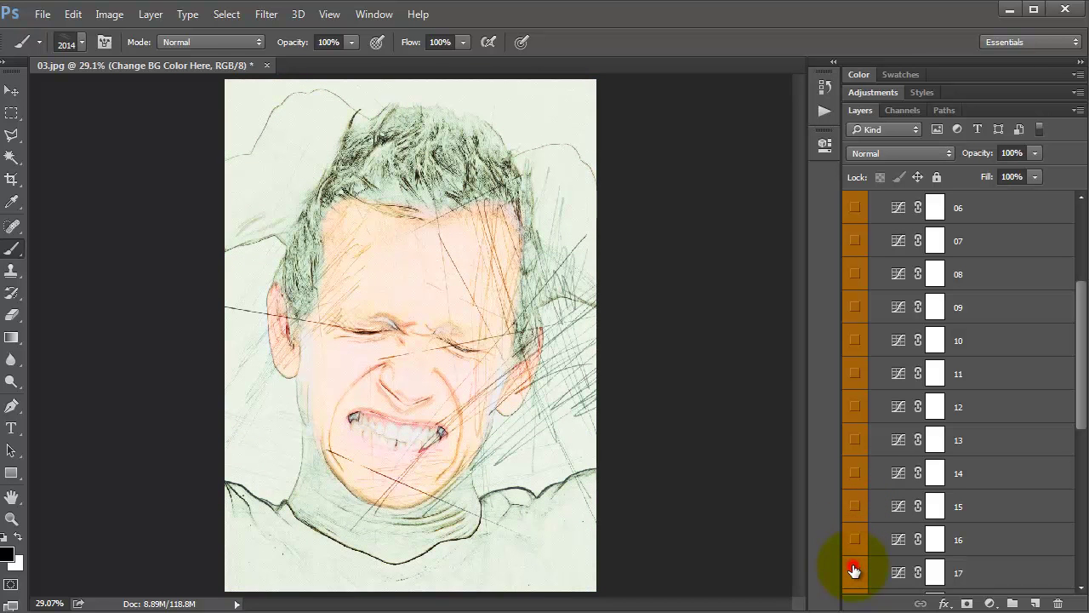
{"action": "left_click", "coordinate": [854, 570]}
{"action": "scroll", "coordinate": [868, 536], "scroll_direction": "down", "scroll_amount": 1}
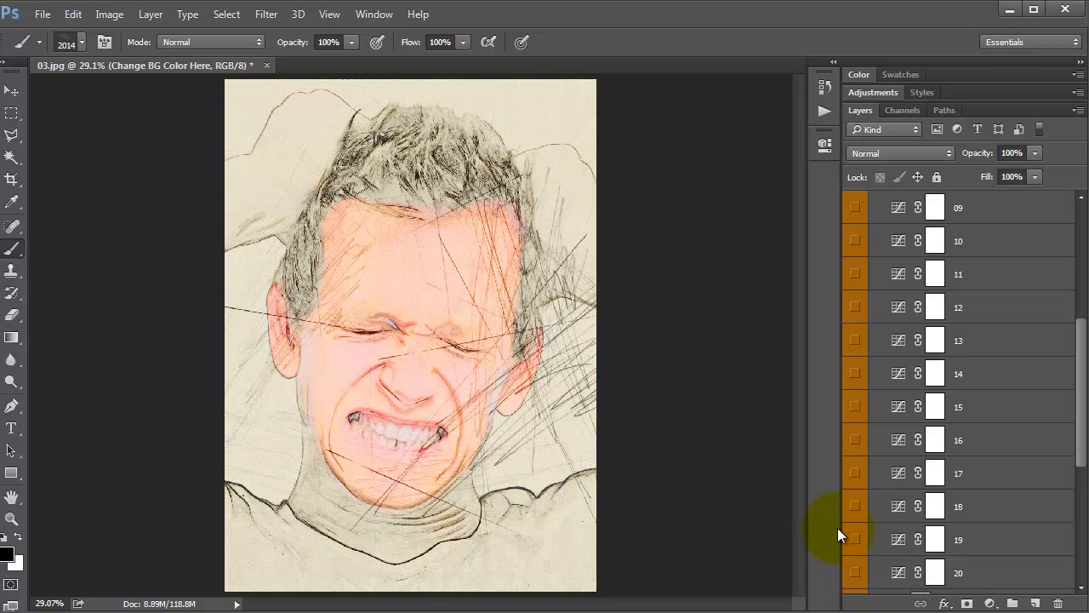
{"action": "left_click", "coordinate": [853, 506]}
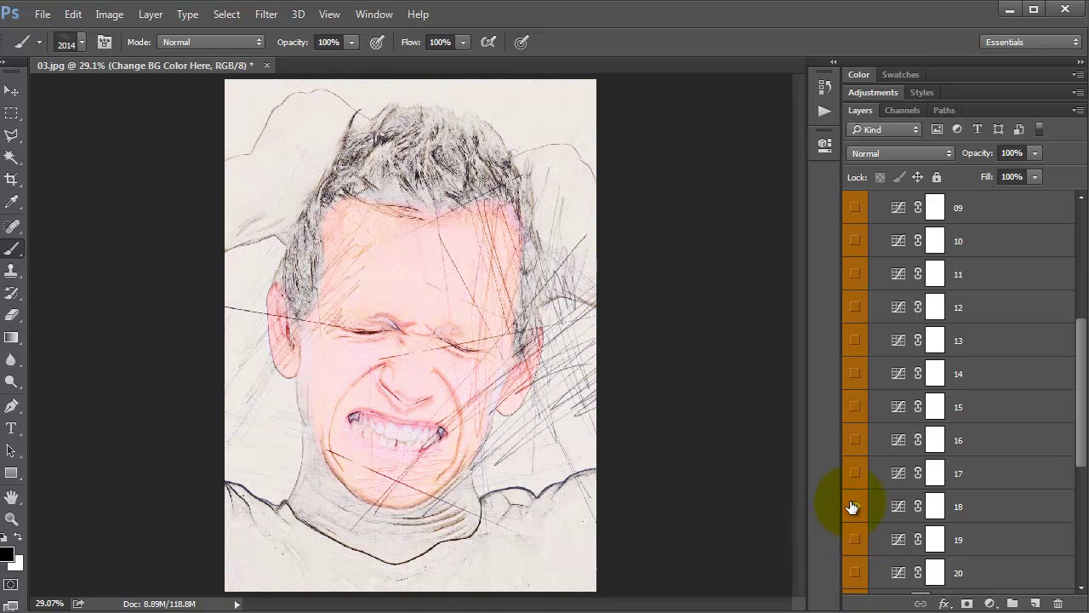
{"action": "left_click", "coordinate": [852, 507]}
{"action": "left_click", "coordinate": [853, 541]}
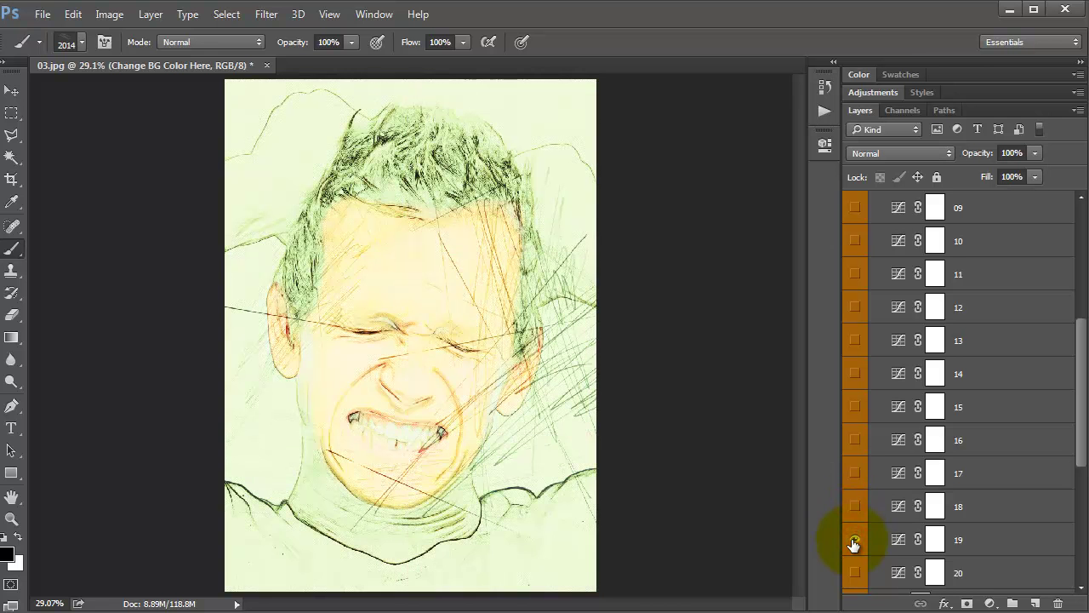
{"action": "left_click", "coordinate": [854, 541]}
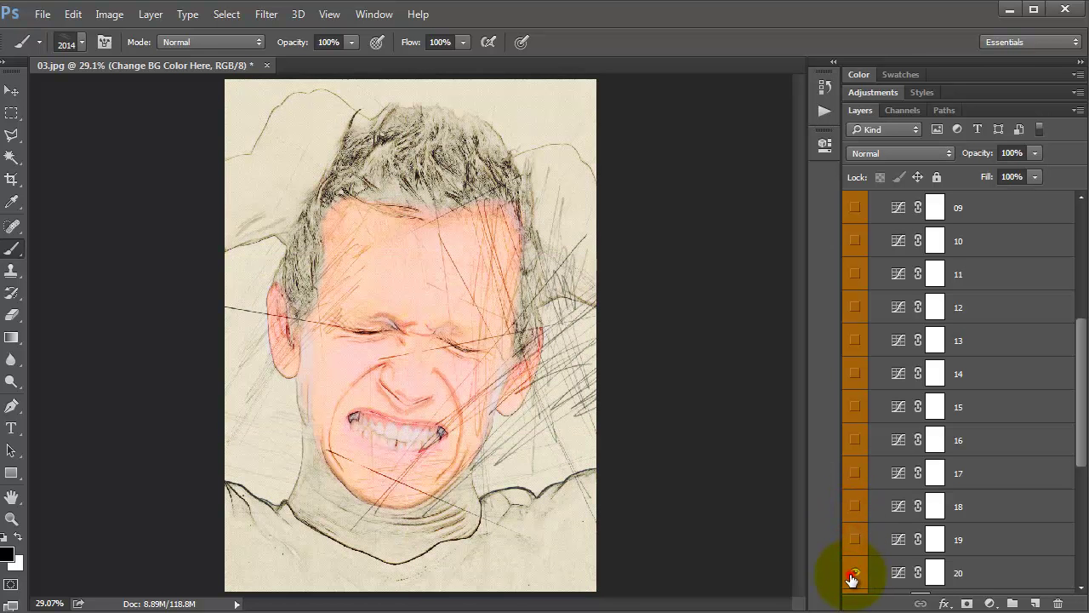
{"action": "left_click", "coordinate": [853, 572]}
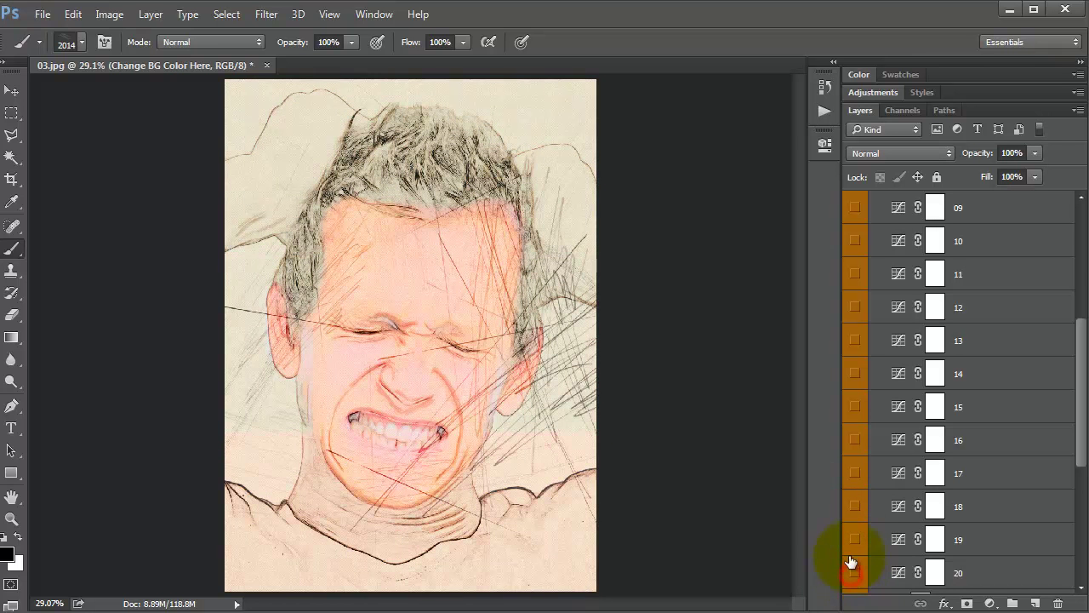
{"action": "scroll", "coordinate": [850, 536], "scroll_direction": "up", "scroll_amount": 3}
{"action": "scroll", "coordinate": [839, 474], "scroll_direction": "up", "scroll_amount": 2}
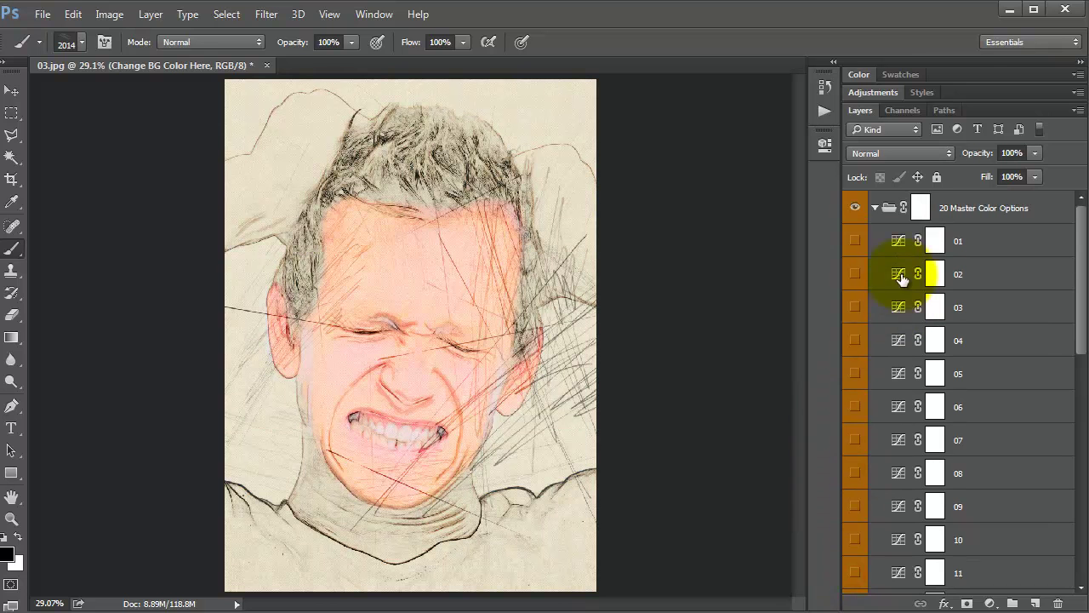
Set the Master Hue/Saturation adjustment in Master Color Adjustments to Hue +6, Saturation +5
{"action": "left_click", "coordinate": [875, 207]}
{"action": "left_click", "coordinate": [875, 241]}
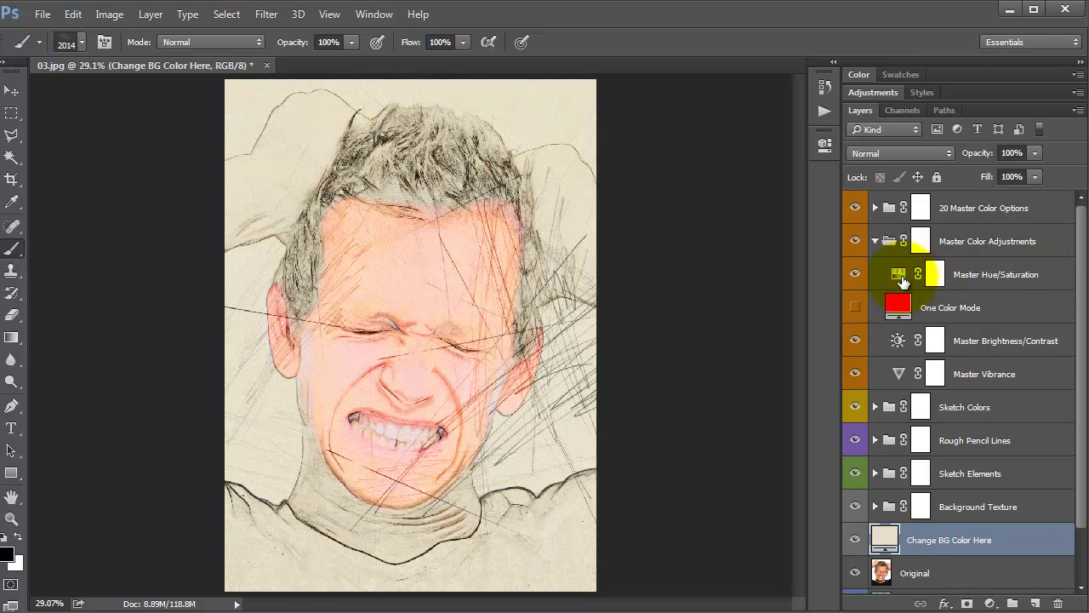
{"action": "double_click", "coordinate": [897, 274]}
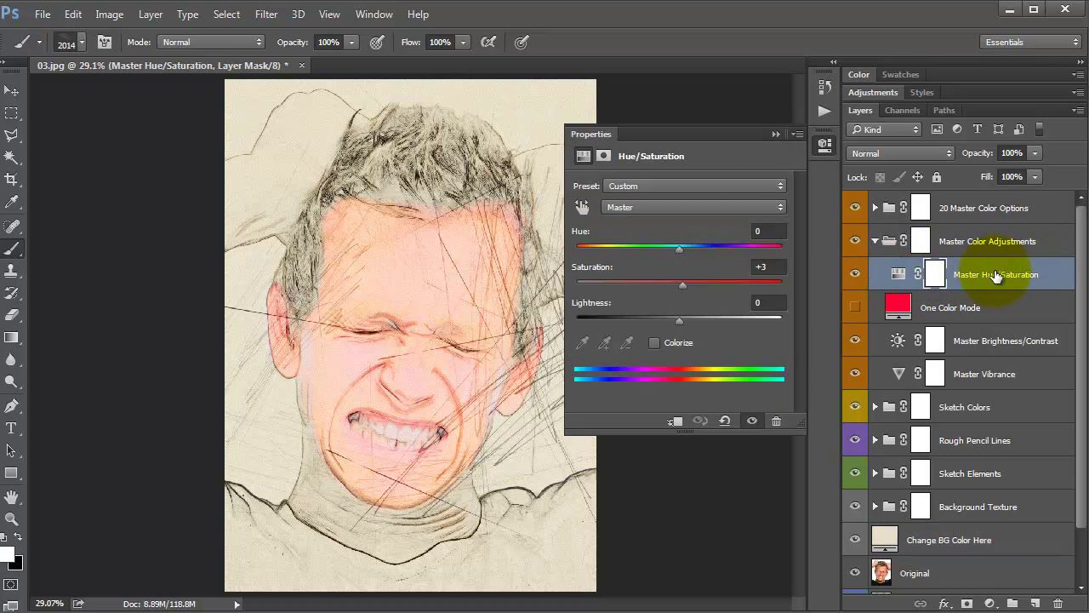
{"action": "mouse_move", "coordinate": [679, 246]}
{"action": "left_mouse_down"}
{"action": "mouse_move", "coordinate": [583, 246]}
{"action": "mouse_move", "coordinate": [782, 253]}
{"action": "mouse_move", "coordinate": [685, 245]}
{"action": "left_mouse_up"}
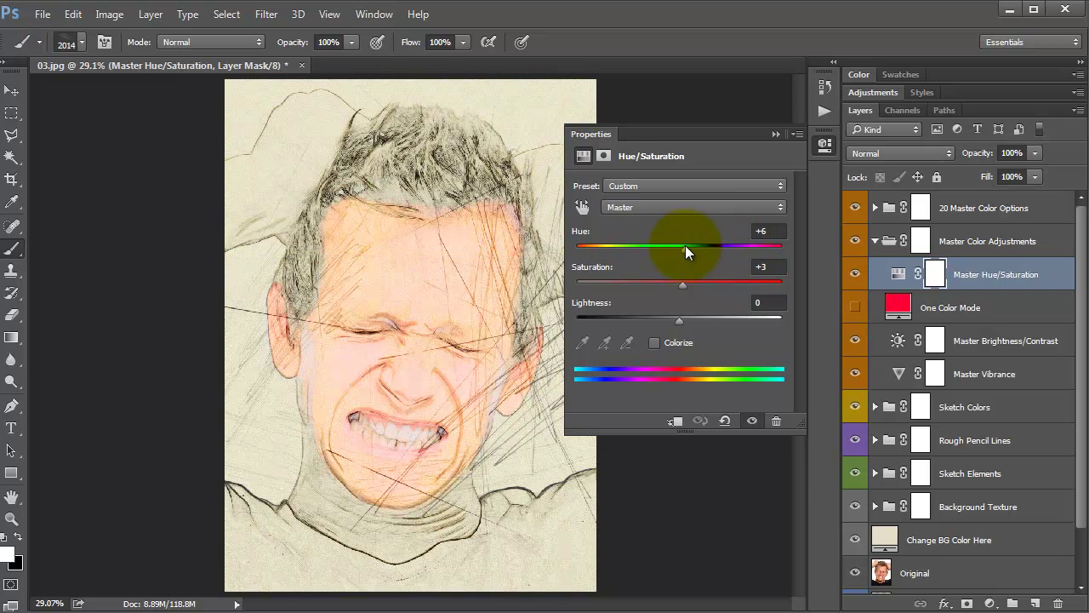
{"action": "mouse_move", "coordinate": [682, 286]}
{"action": "left_mouse_down"}
{"action": "mouse_move", "coordinate": [585, 280]}
{"action": "mouse_move", "coordinate": [780, 280]}
{"action": "mouse_move", "coordinate": [684, 279]}
{"action": "left_mouse_up"}
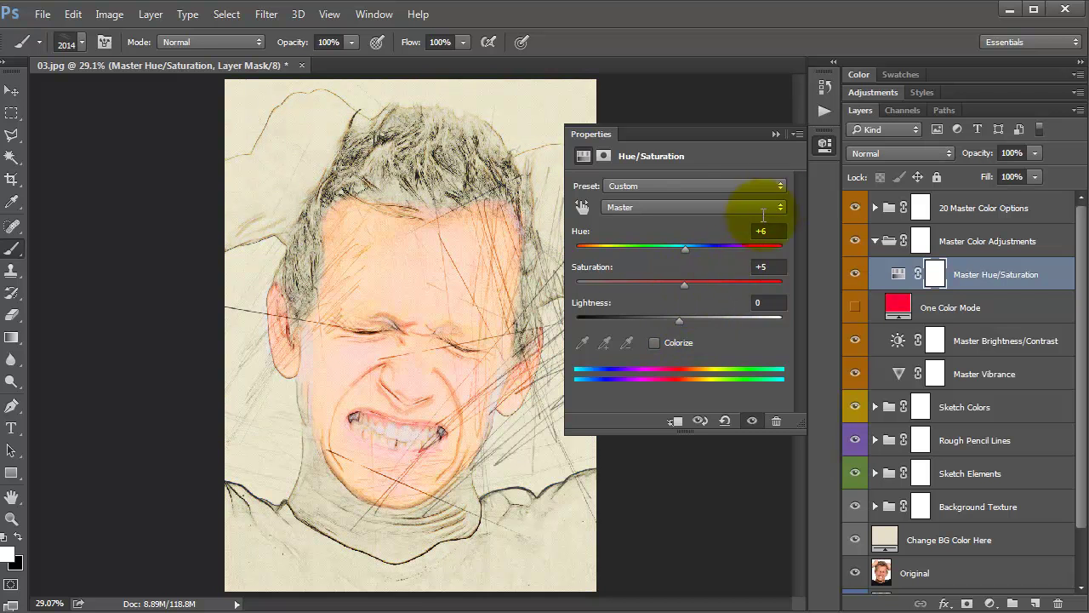
{"action": "left_click", "coordinate": [770, 133]}
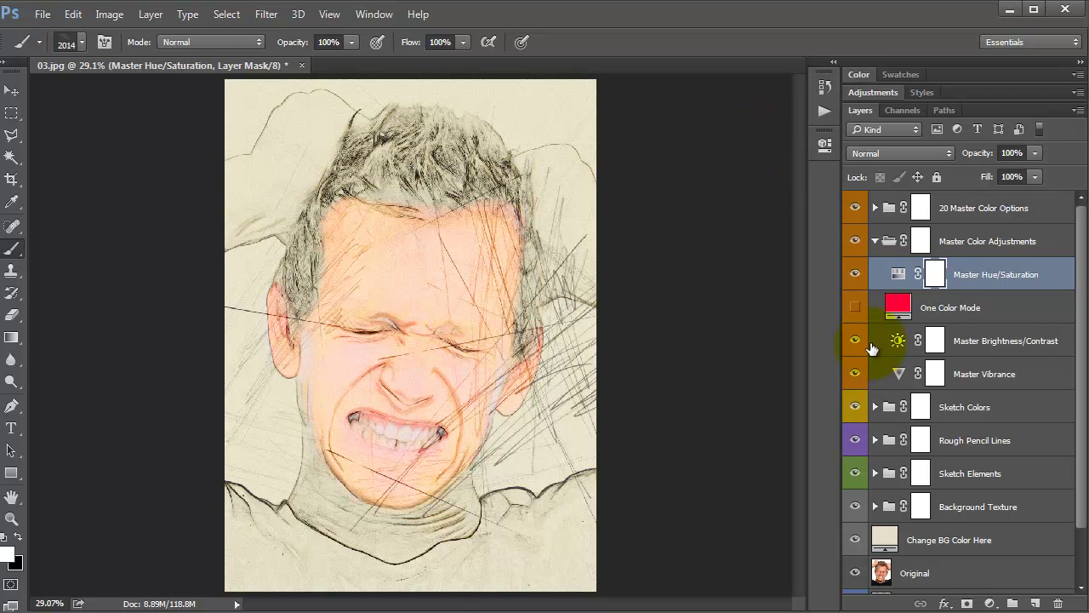
Set Master Brightness/Contrast to Brightness 11 and Contrast 5
{"action": "double_click", "coordinate": [898, 341]}
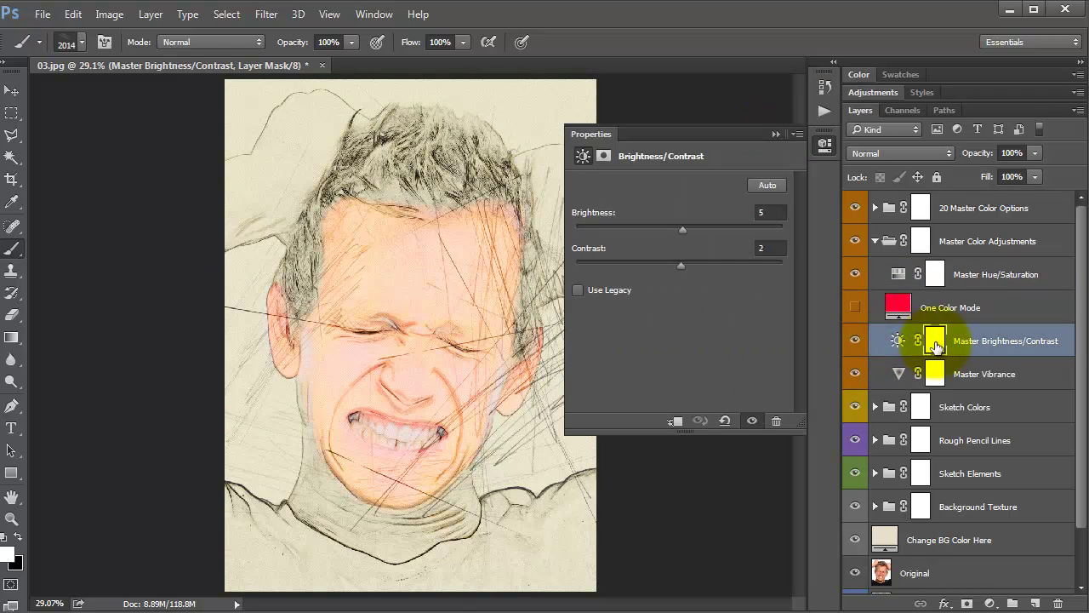
{"action": "mouse_move", "coordinate": [678, 226]}
{"action": "left_mouse_down"}
{"action": "mouse_move", "coordinate": [590, 225]}
{"action": "mouse_move", "coordinate": [778, 233]}
{"action": "mouse_move", "coordinate": [691, 226]}
{"action": "left_mouse_up"}
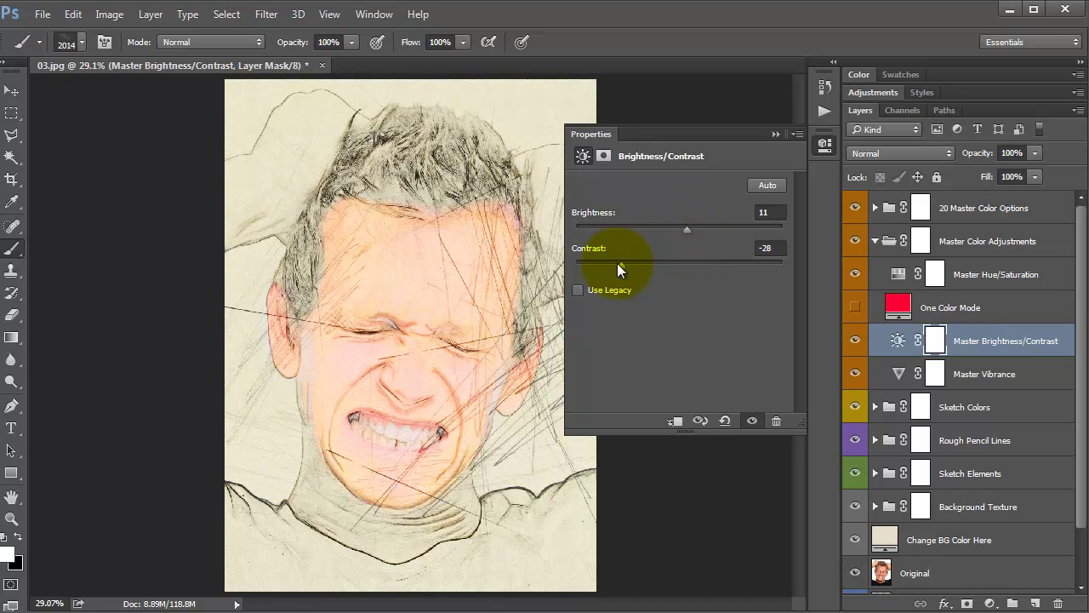
{"action": "mouse_move", "coordinate": [584, 265]}
{"action": "left_mouse_down"}
{"action": "mouse_move", "coordinate": [723, 264]}
{"action": "mouse_move", "coordinate": [684, 263]}
{"action": "left_mouse_up"}
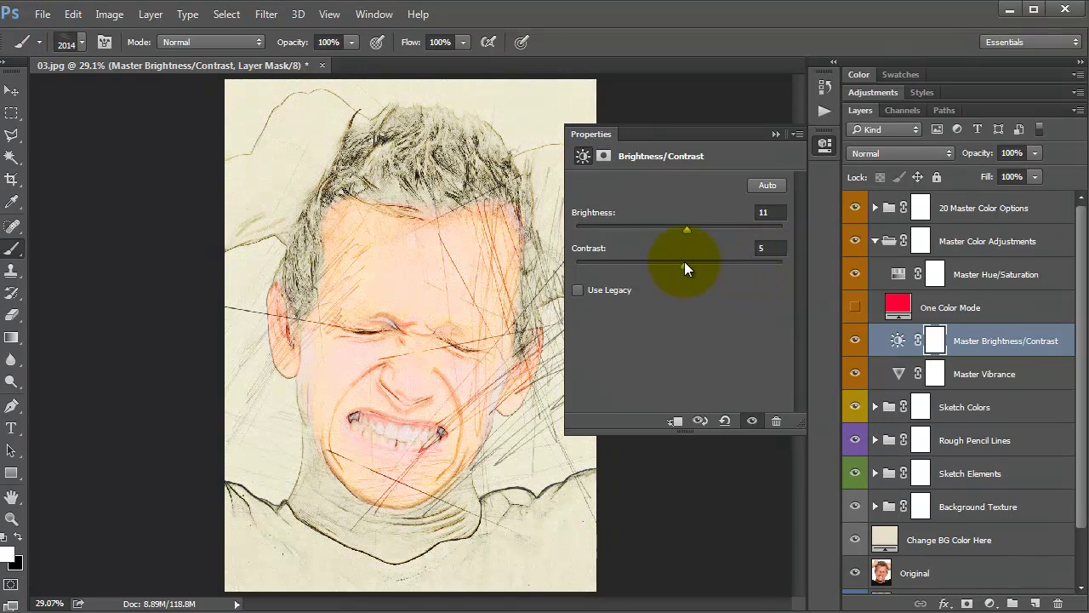
{"action": "left_click", "coordinate": [772, 135]}
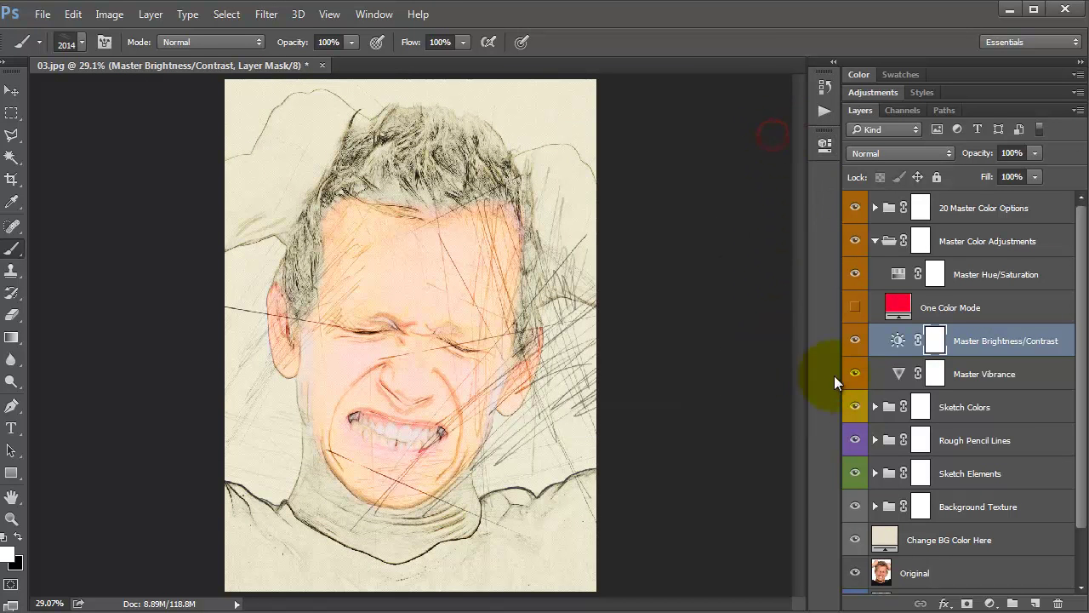
Set the Master Vibrance adjustment's Vibrance to -3
{"action": "double_click", "coordinate": [907, 372]}
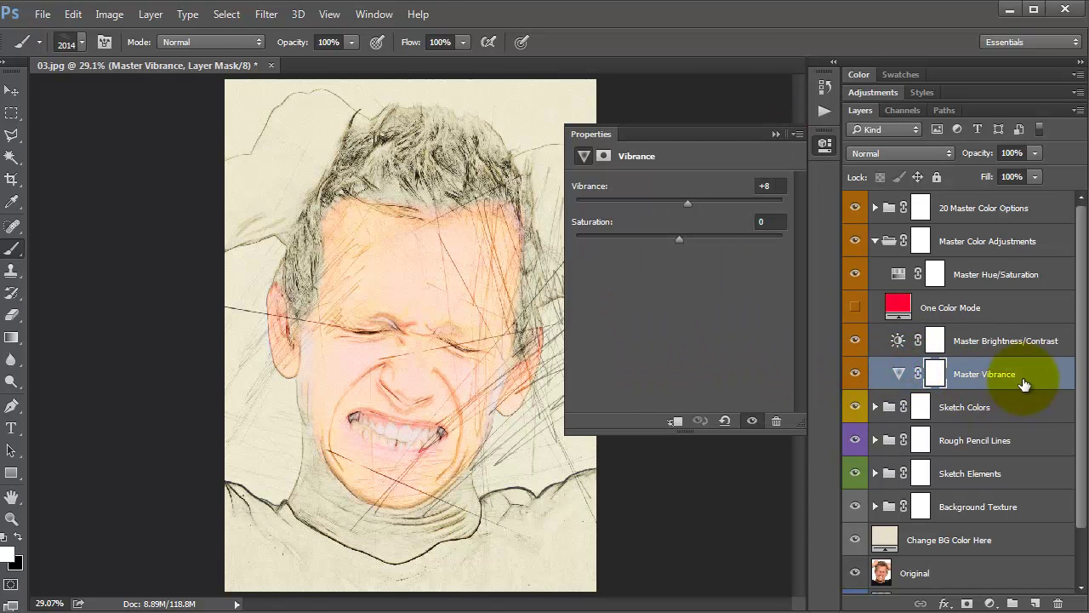
{"action": "mouse_move", "coordinate": [687, 203]}
{"action": "left_mouse_down"}
{"action": "mouse_move", "coordinate": [575, 198]}
{"action": "mouse_move", "coordinate": [785, 203]}
{"action": "mouse_move", "coordinate": [677, 196]}
{"action": "left_mouse_up"}
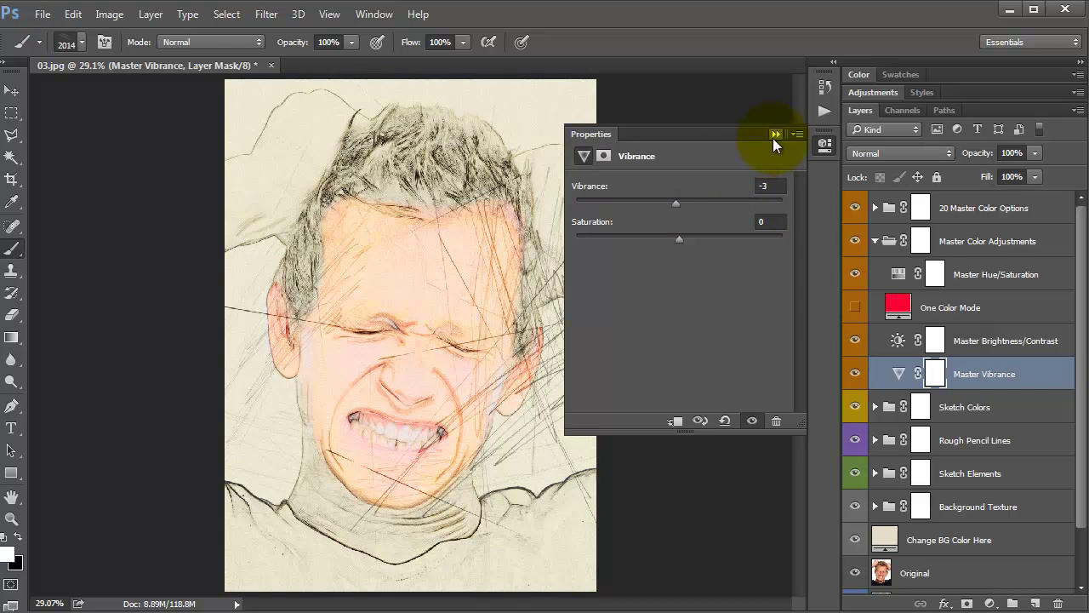
{"action": "left_click", "coordinate": [775, 134]}
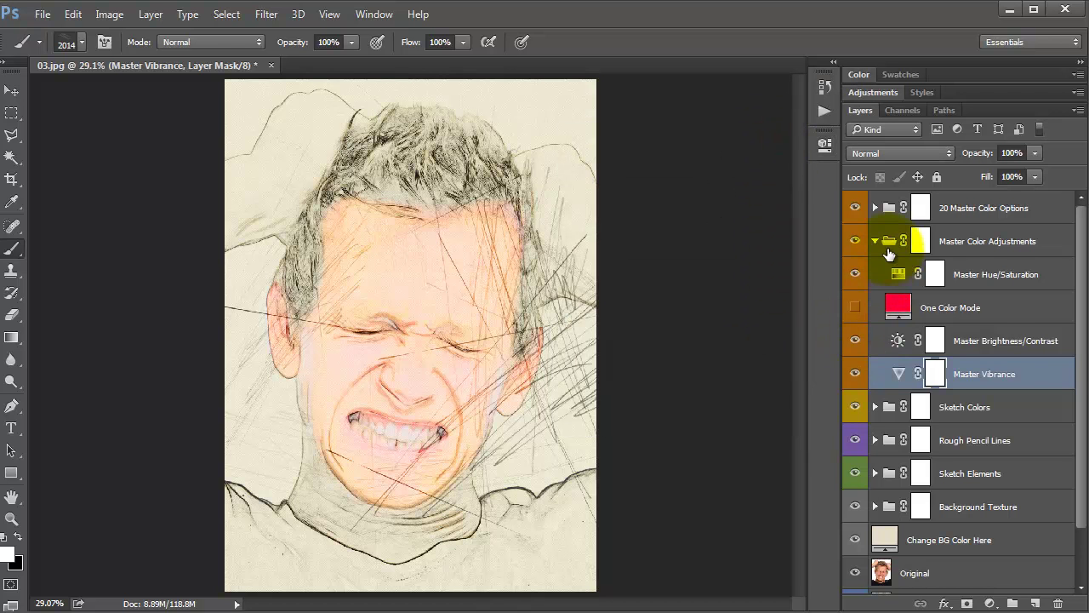
Set the Sketch Colors Hue/Saturation adjustment to Hue -2 and Saturation -2
{"action": "left_click", "coordinate": [875, 240]}
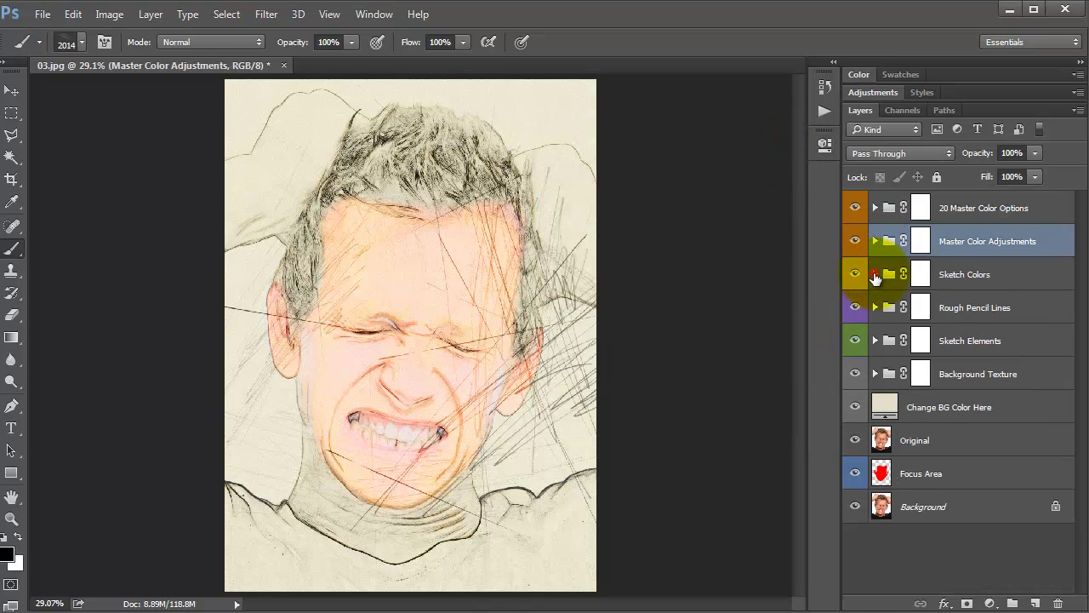
{"action": "left_click", "coordinate": [875, 274]}
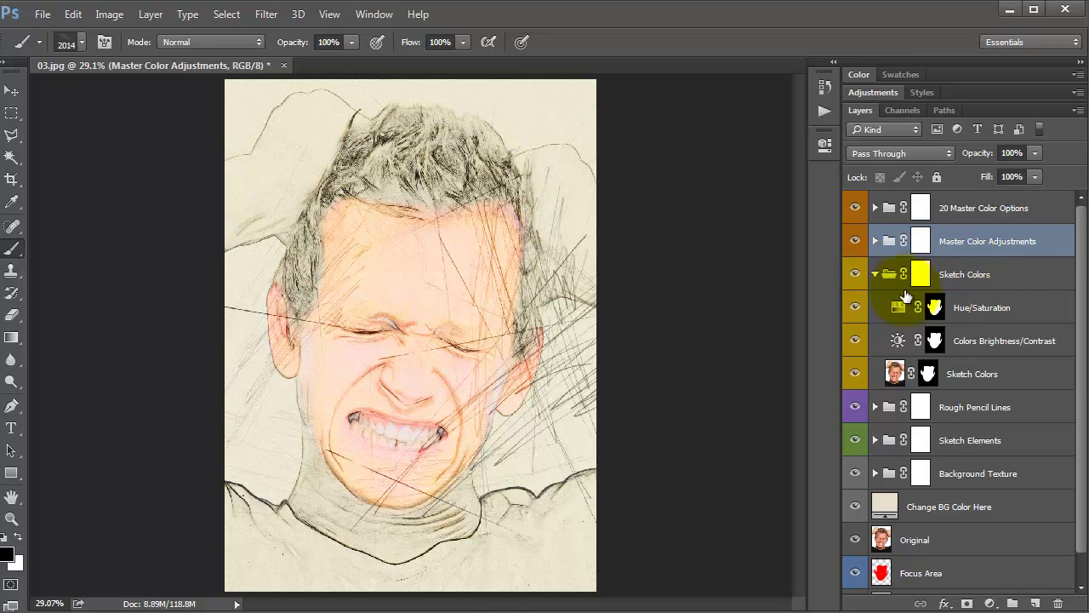
{"action": "double_click", "coordinate": [897, 306]}
{"action": "mouse_move", "coordinate": [681, 248]}
{"action": "left_mouse_down"}
{"action": "mouse_move", "coordinate": [586, 245]}
{"action": "mouse_move", "coordinate": [782, 241]}
{"action": "mouse_move", "coordinate": [676, 245]}
{"action": "left_mouse_up"}
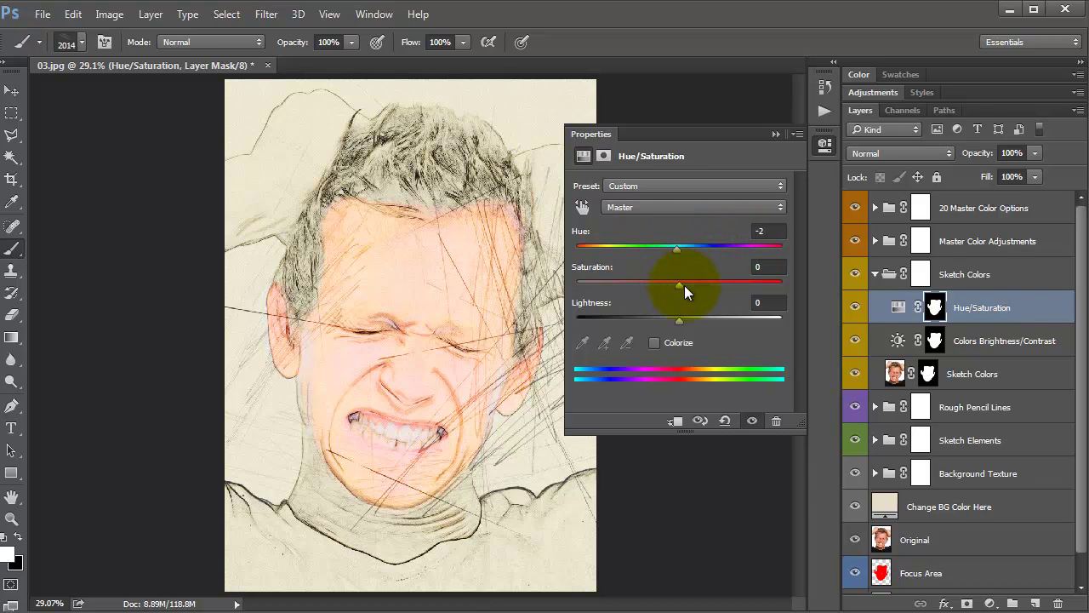
{"action": "mouse_move", "coordinate": [683, 285]}
{"action": "left_mouse_down"}
{"action": "mouse_move", "coordinate": [555, 273]}
{"action": "mouse_move", "coordinate": [725, 286]}
{"action": "left_mouse_up"}
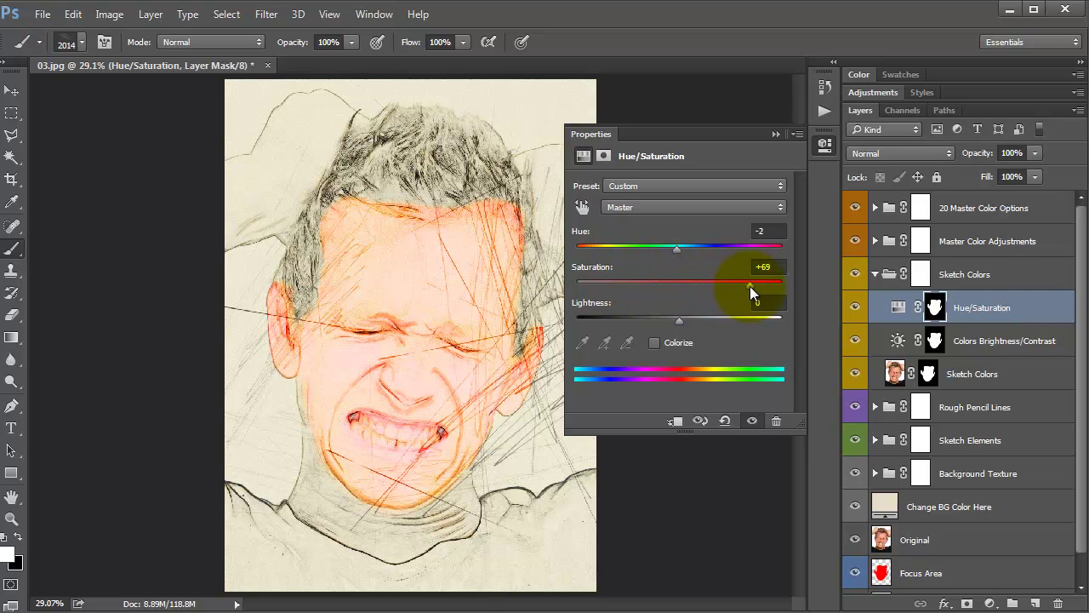
{"action": "left_click", "coordinate": [678, 282]}
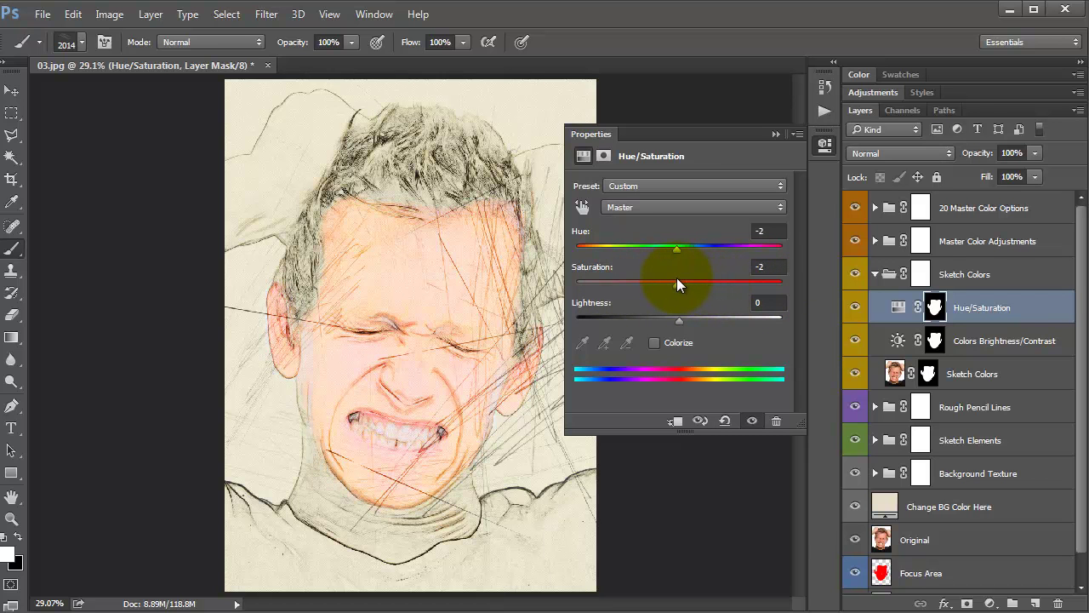
{"action": "left_click", "coordinate": [774, 134]}
{"action": "left_click", "coordinate": [935, 341]}
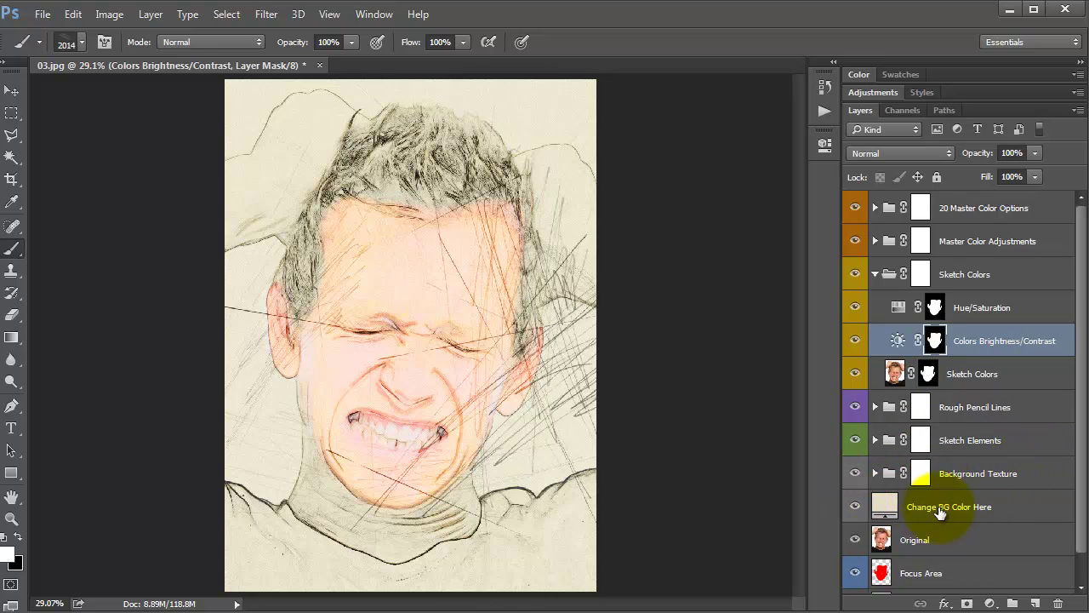
{"action": "double_click", "coordinate": [885, 506]}
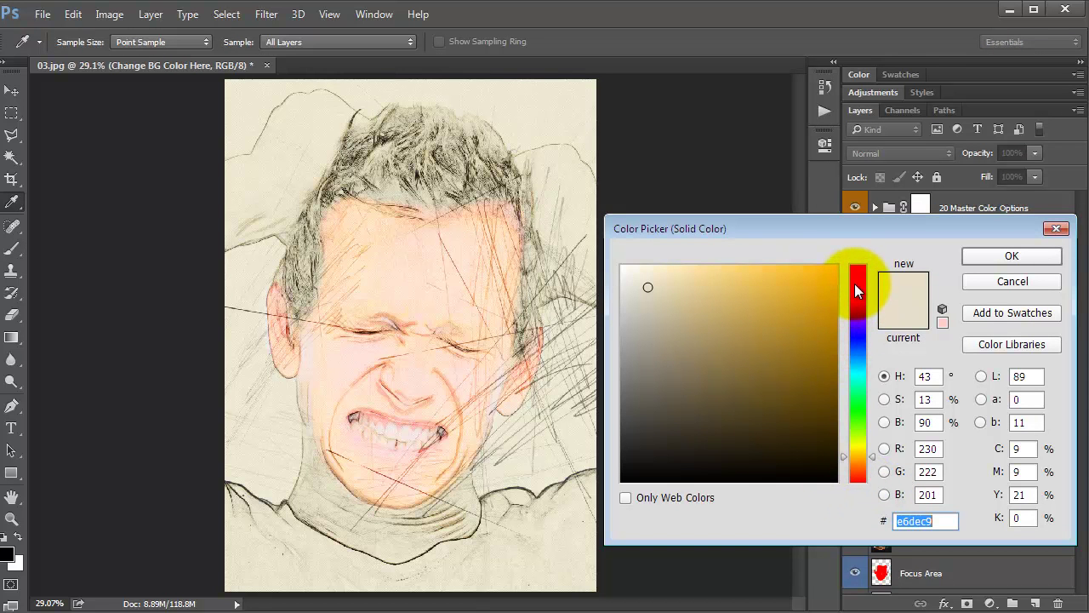
{"action": "mouse_move", "coordinate": [855, 285]}
{"action": "left_mouse_down"}
{"action": "mouse_move", "coordinate": [852, 480]}
{"action": "mouse_move", "coordinate": [865, 253]}
{"action": "left_mouse_up"}
{"action": "left_click", "coordinate": [1052, 229]}
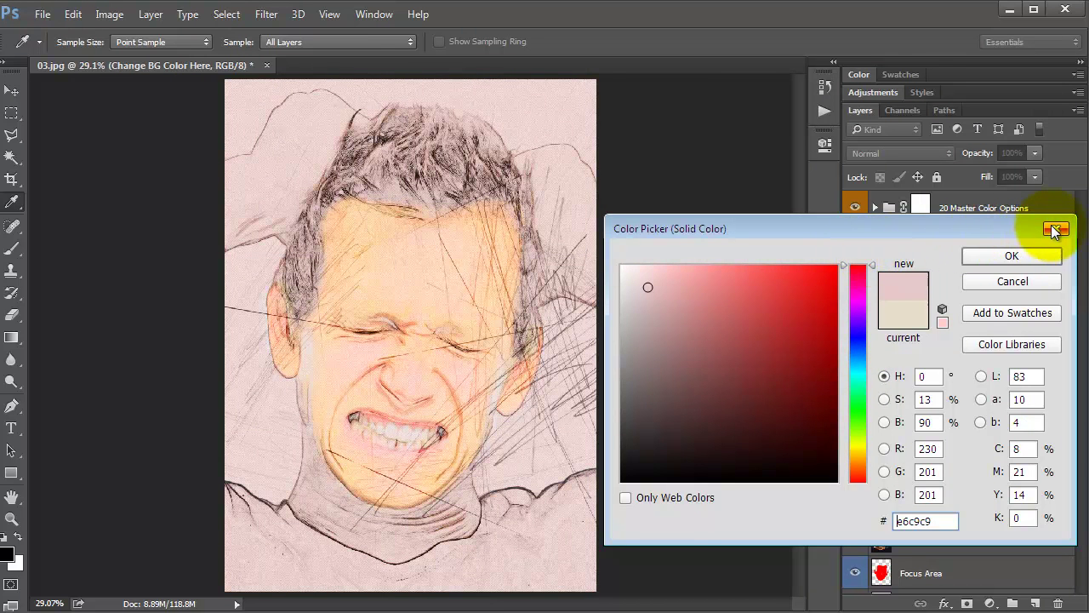